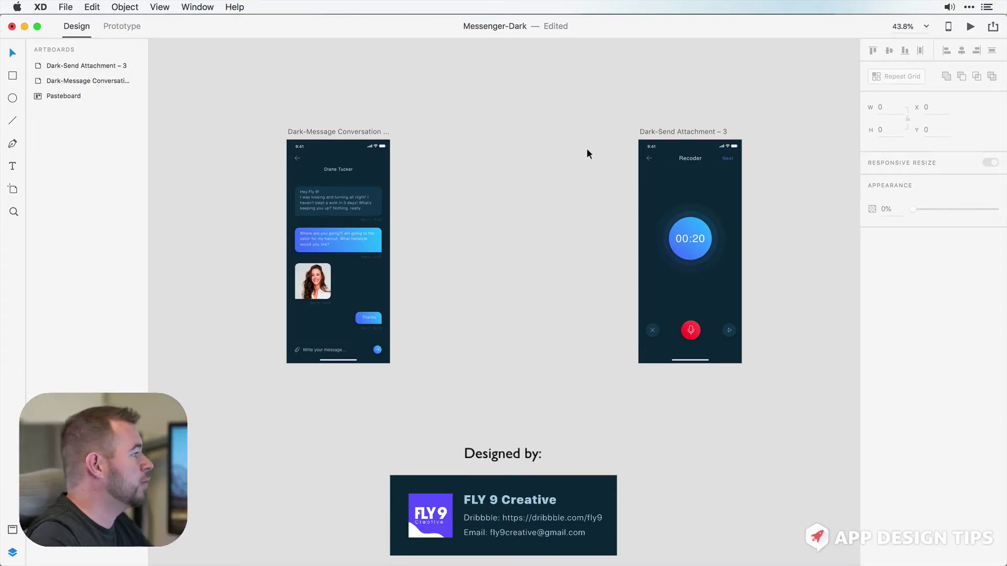
Step: Try widening the Dark-Message Conversation artboard with responsive resize off, and undo the resize
{"action": "left_click", "coordinate": [335, 133]}
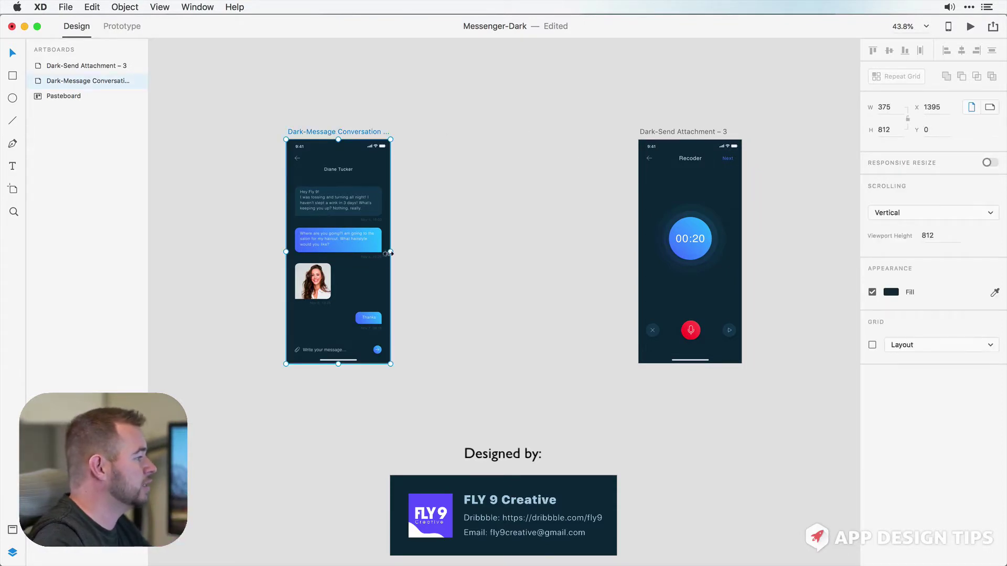
{"action": "left_click", "coordinate": [400, 245]}
{"action": "left_click", "coordinate": [316, 132]}
{"action": "left_click_drag", "start_coordinate": [390, 252], "coordinate": [489, 263]}
{"action": "key", "text": "super+z"}
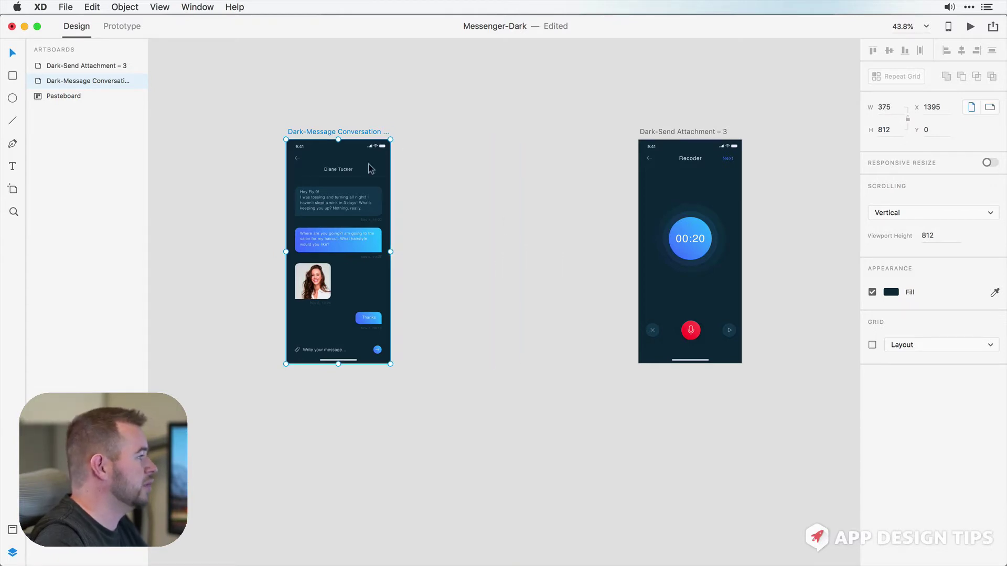
Step: Turn on responsive resize for the Dark-Message Conversation artboard, test it by widening the artboard, and undo the widening
{"action": "left_click", "coordinate": [988, 164]}
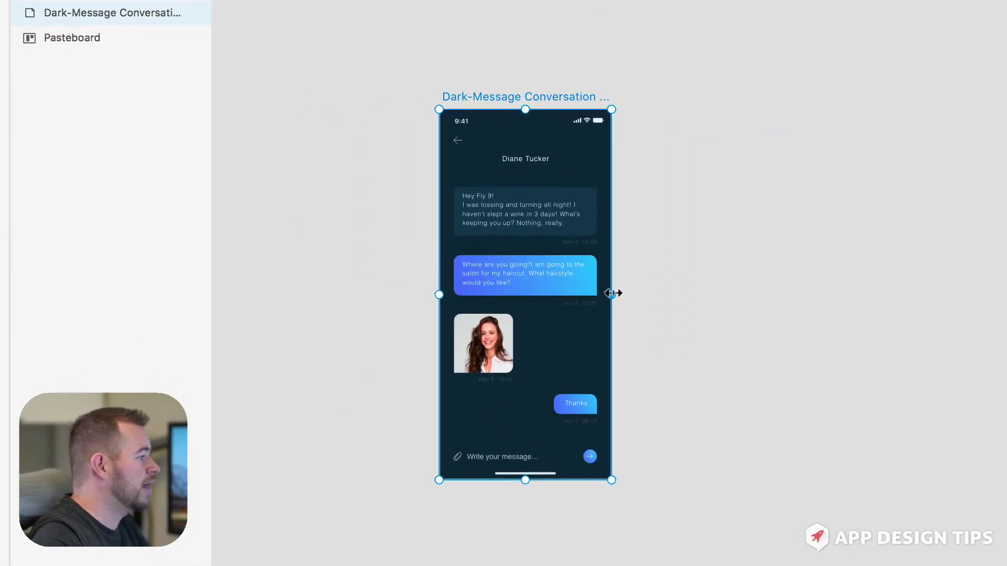
{"action": "left_click_drag", "start_coordinate": [390, 252], "coordinate": [484, 257]}
{"action": "left_click_drag", "start_coordinate": [764, 303], "coordinate": [809, 310]}
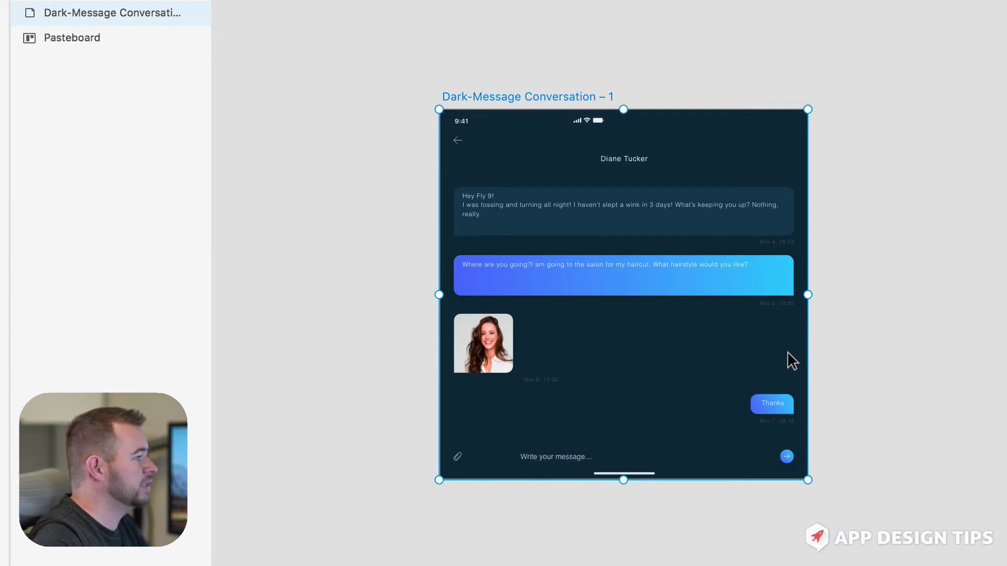
{"action": "key", "text": "ctrl+z"}
{"action": "left_click", "coordinate": [776, 328]}
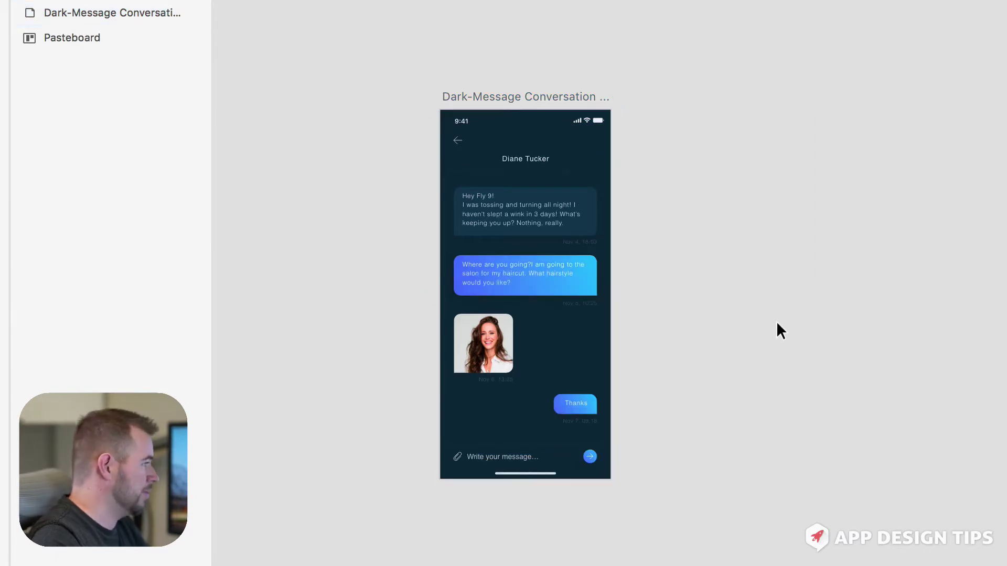
Step: Test how the status bar responds by widening the Dark-Message Conversation artboard to about 690, and undo the resize
{"action": "left_click_drag", "start_coordinate": [411, 83], "coordinate": [825, 508]}
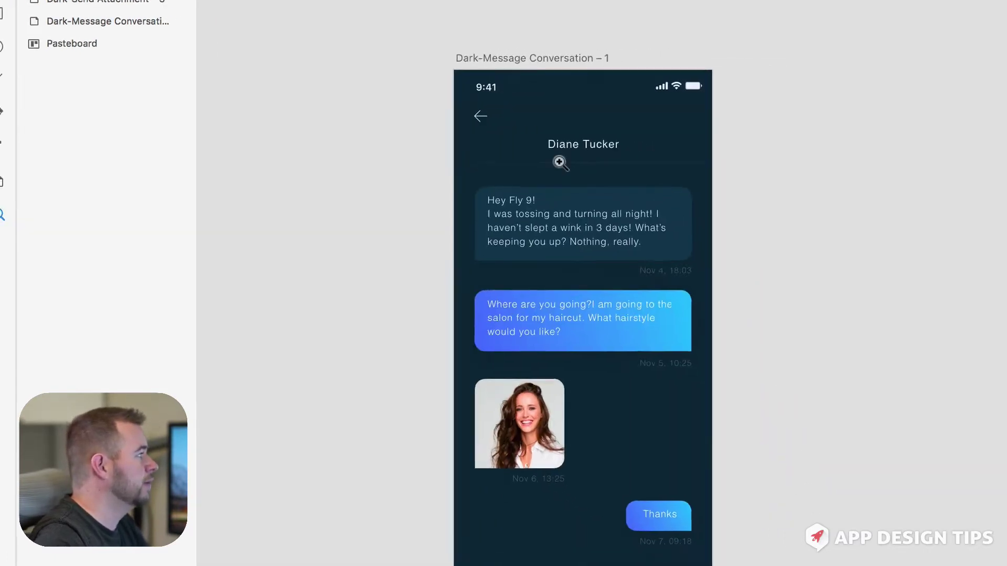
{"action": "left_click", "coordinate": [13, 6]}
{"action": "left_click", "coordinate": [445, 74]}
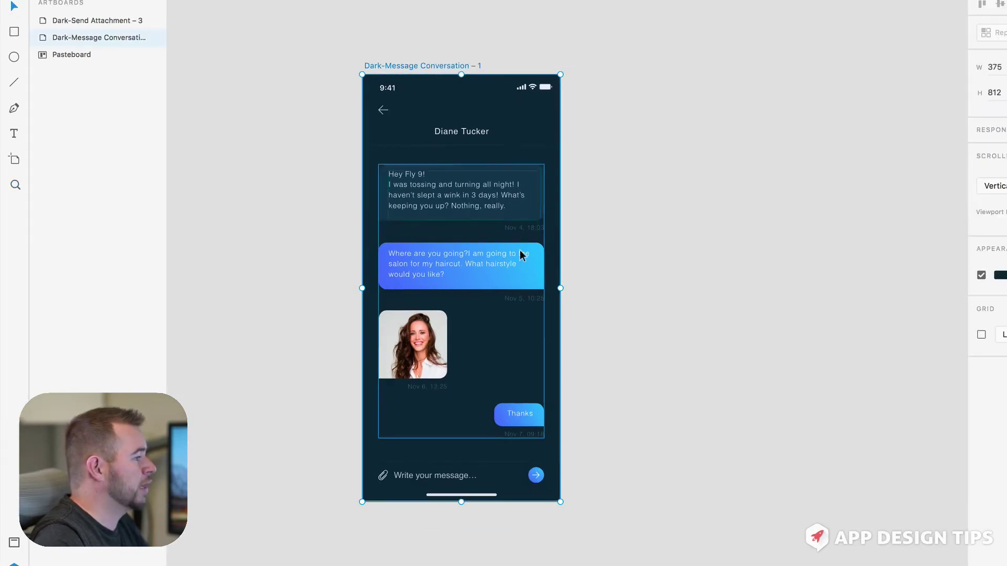
{"action": "left_click_drag", "start_coordinate": [561, 292], "coordinate": [721, 294]}
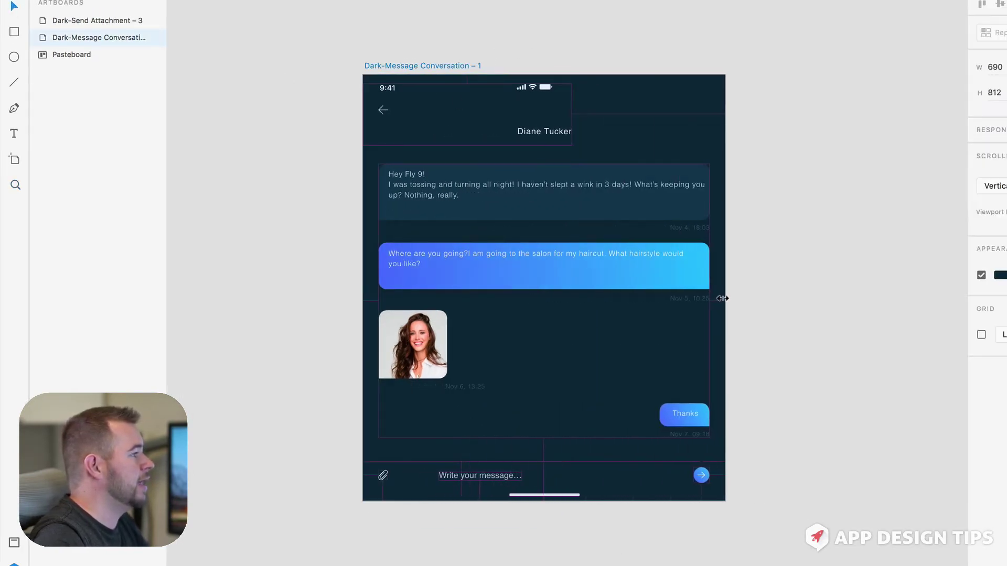
{"action": "key", "text": "super+z"}
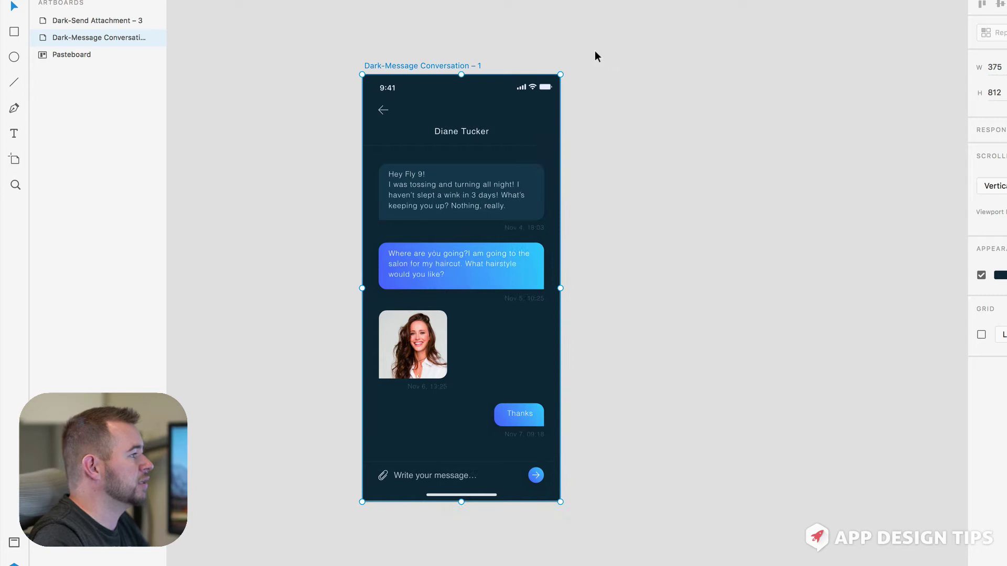
Step: Ungroup the status-bar-dark symbol in the header of the Dark-Message Conversation artboard
{"action": "double_click", "coordinate": [546, 89]}
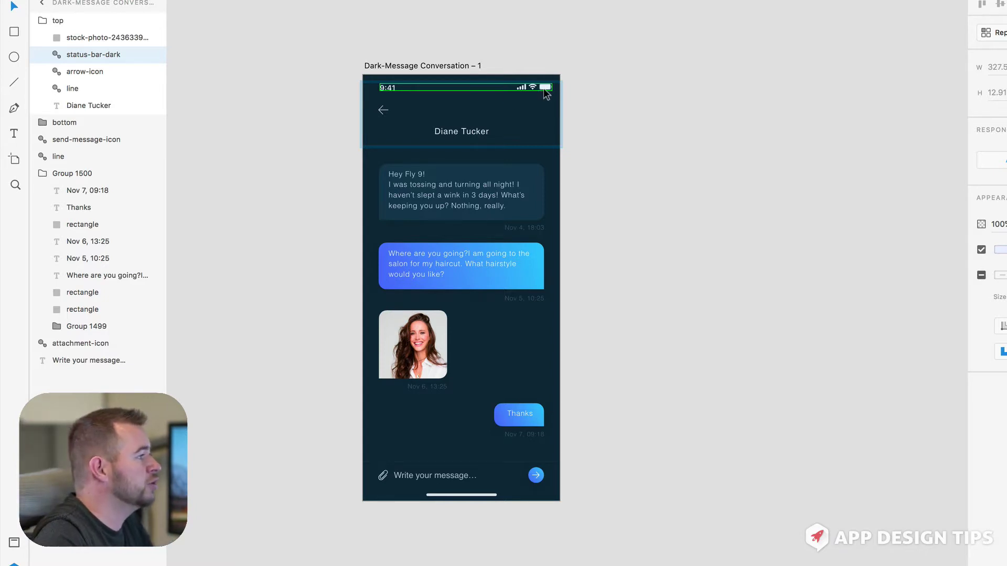
{"action": "right_click", "coordinate": [545, 90]}
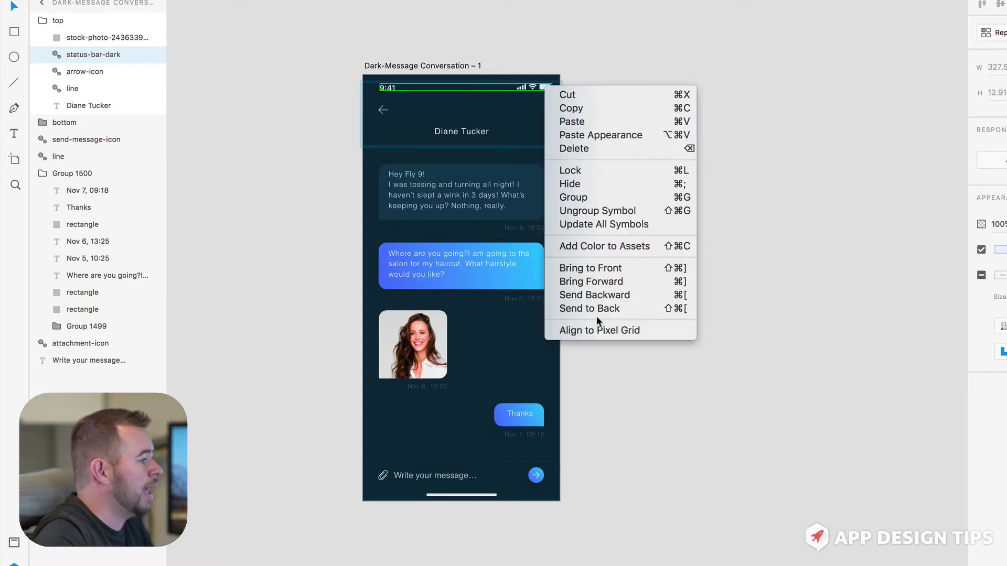
{"action": "left_click", "coordinate": [599, 215]}
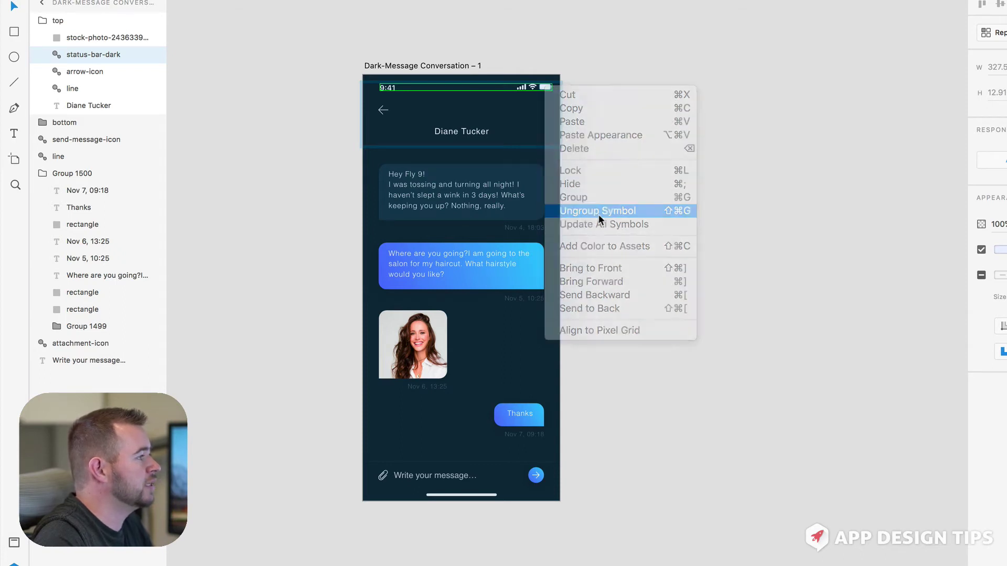
{"action": "left_click", "coordinate": [522, 56]}
Step: Test the ungrouped status bar by widening the artboard to about 905, and undo the resize
{"action": "left_click", "coordinate": [442, 66]}
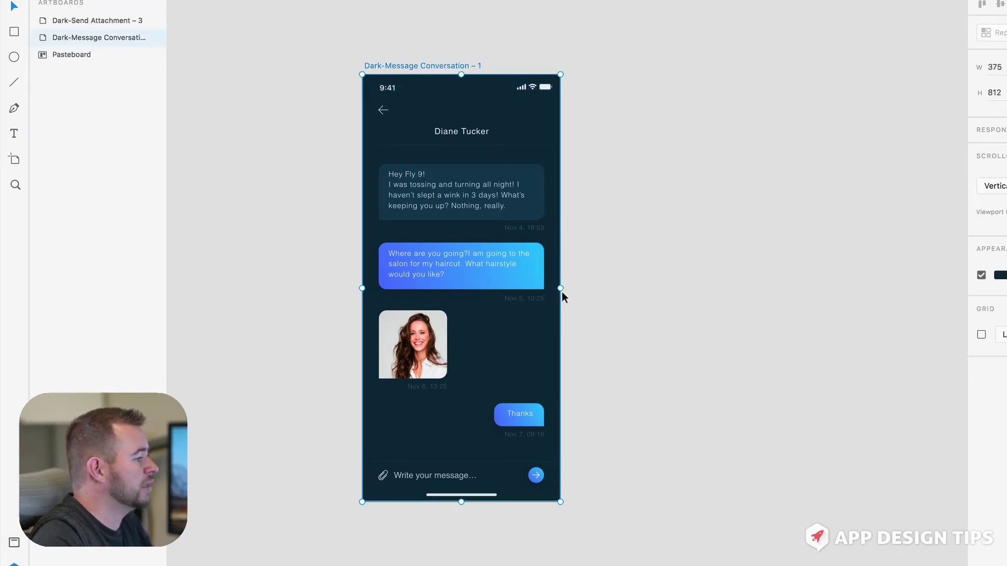
{"action": "left_click_drag", "start_coordinate": [561, 288], "coordinate": [839, 307]}
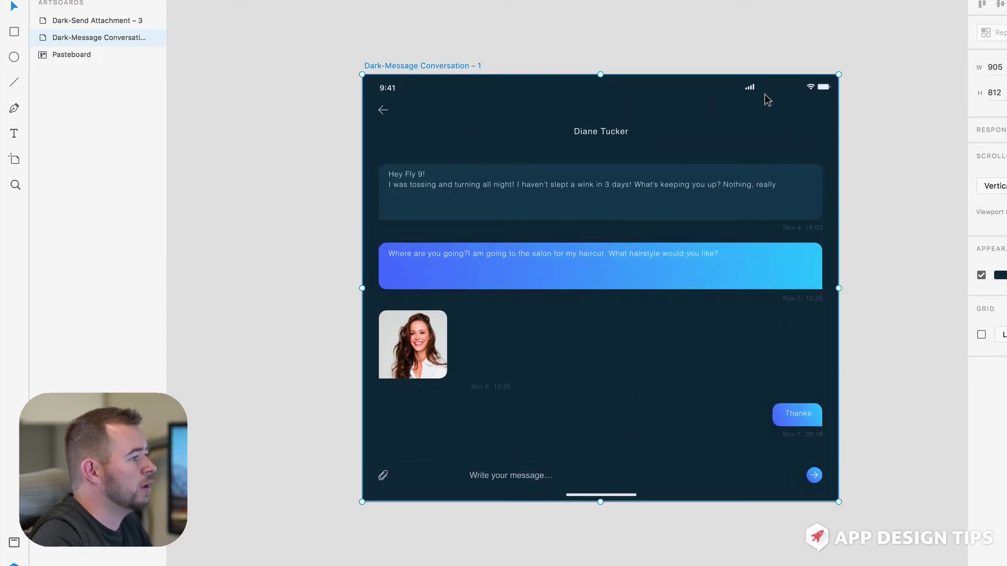
{"action": "key", "text": "ctrl+z"}
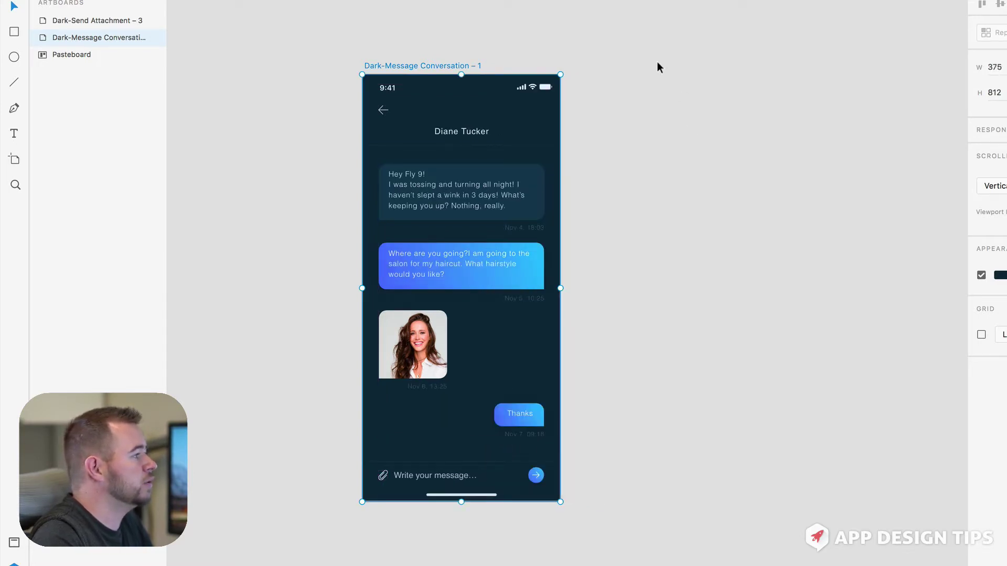
Step: Group the Battery, Wifi and Cellular Connection icons in the status bar
{"action": "double_click", "coordinate": [544, 87]}
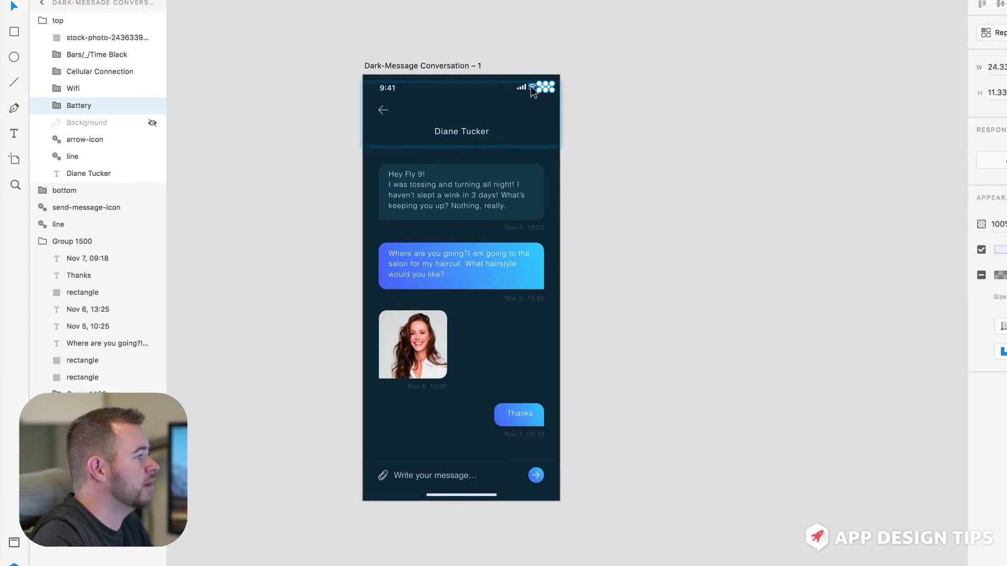
{"action": "left_click", "coordinate": [531, 88], "text": "shift"}
{"action": "left_click", "coordinate": [521, 90], "text": "shift"}
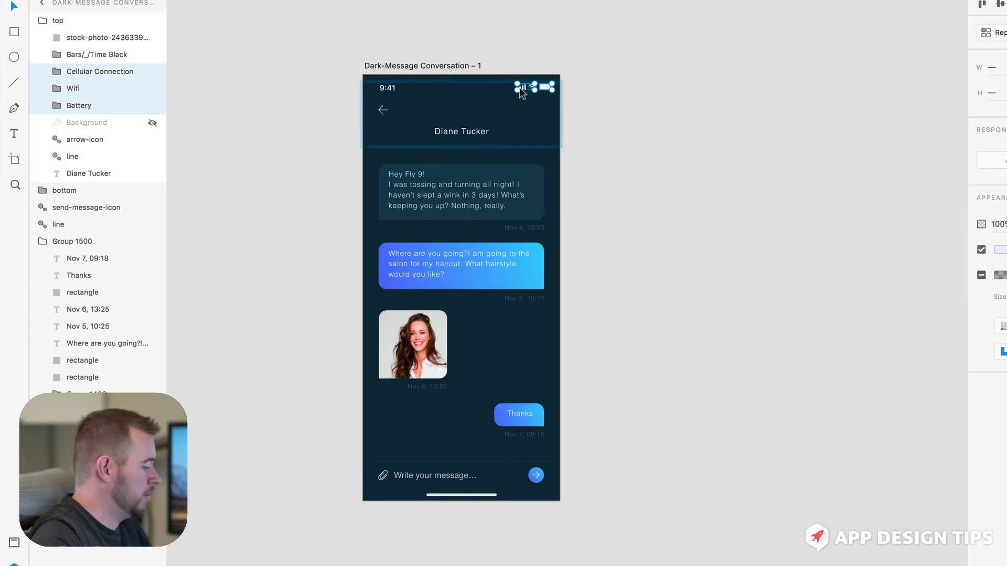
Step: Test the grouped status icons by widening the artboard to about 622 and about 856, undoing each resize
{"action": "left_click", "coordinate": [480, 64]}
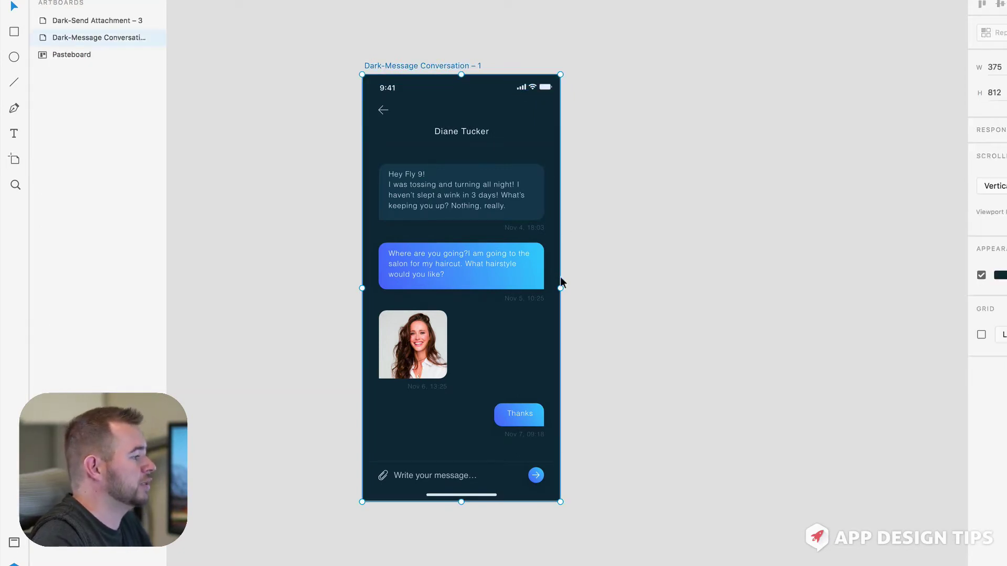
{"action": "left_click_drag", "start_coordinate": [560, 288], "coordinate": [688, 313]}
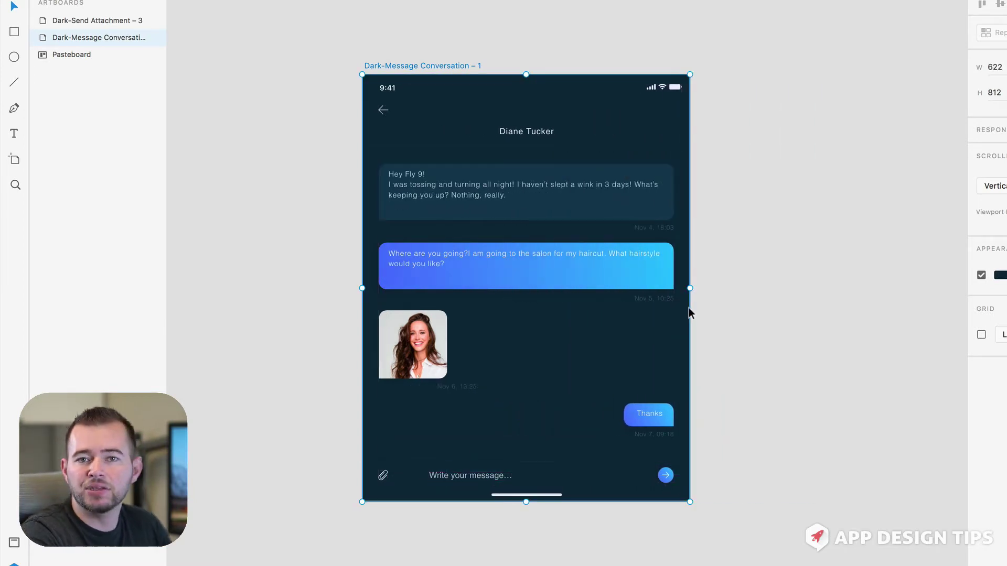
{"action": "key", "text": "super+z"}
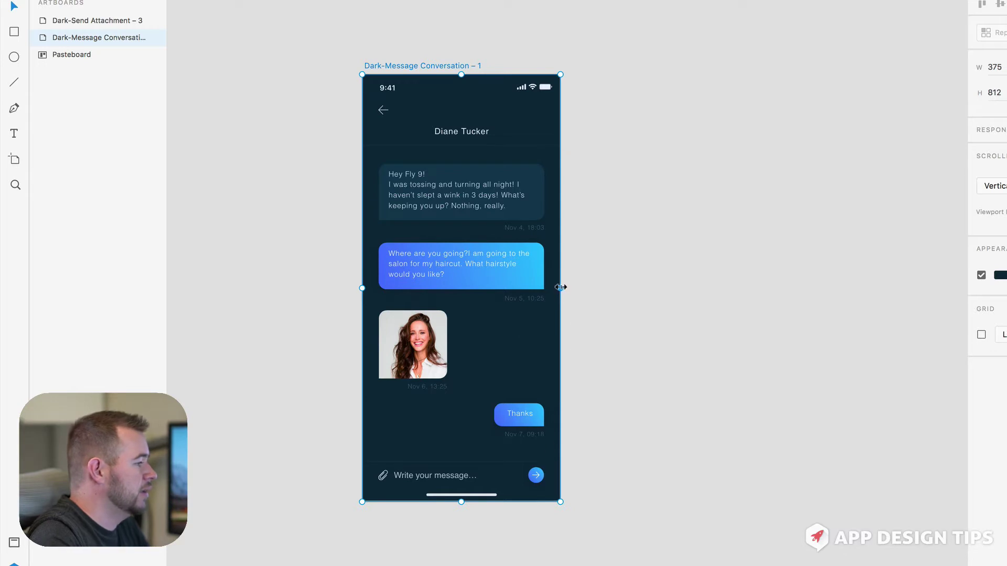
{"action": "left_click_drag", "start_coordinate": [560, 288], "coordinate": [813, 317]}
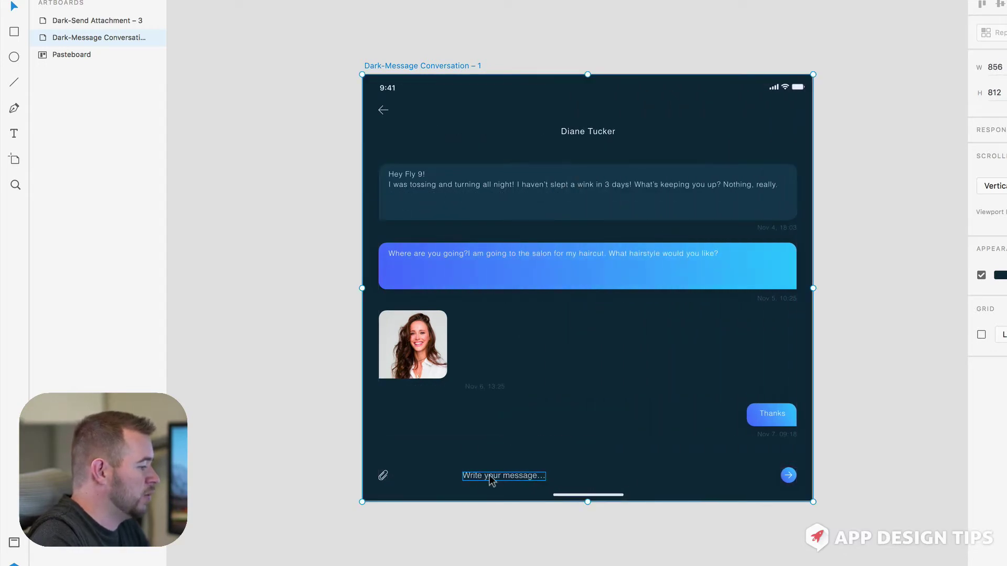
{"action": "key", "text": "super+z"}
{"action": "left_click", "coordinate": [338, 479]}
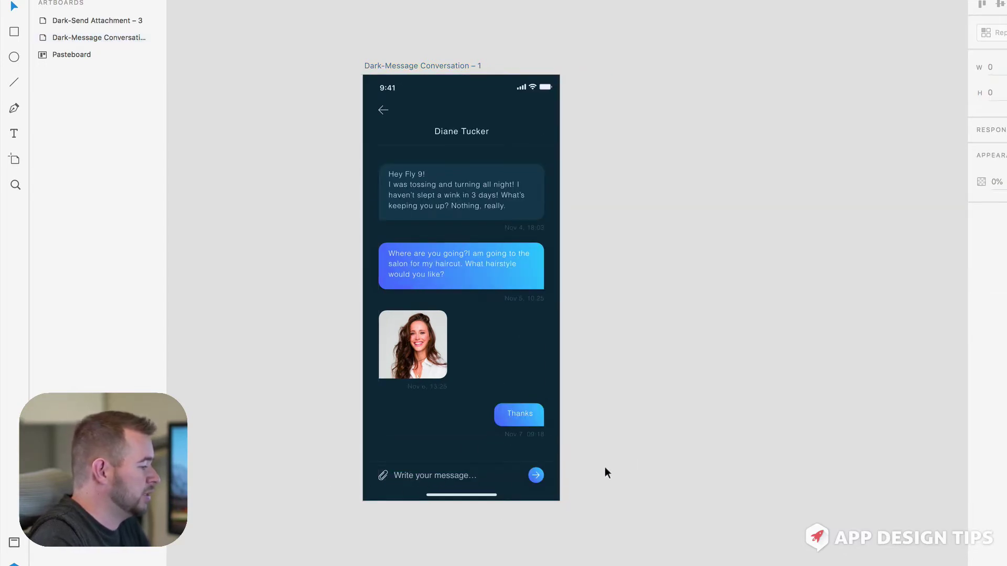
Step: Set the "Write your message..." text to manual responsive resize, fixed to the artboard's left and bottom edges with fixed width and height
{"action": "left_click", "coordinate": [420, 477]}
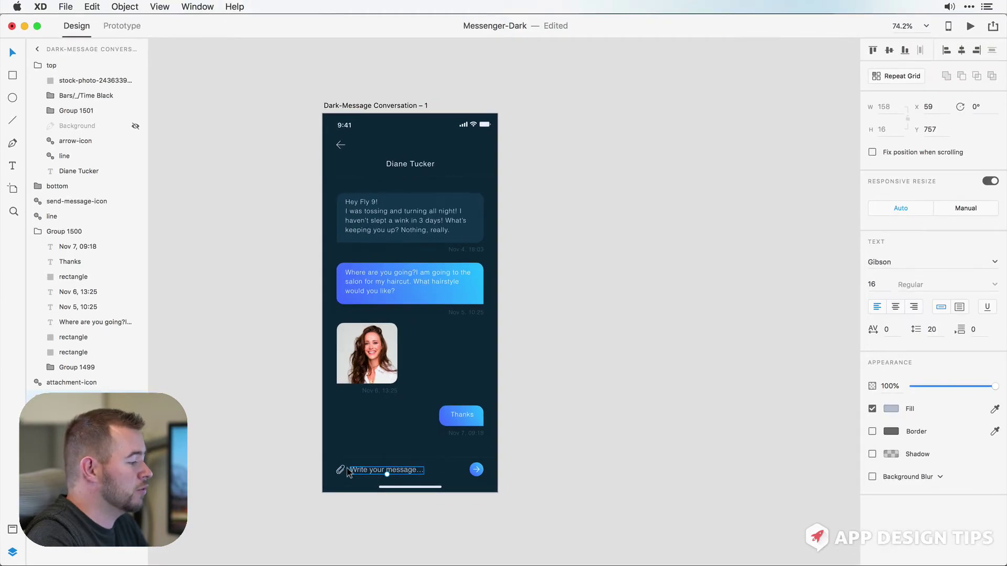
{"action": "left_click", "coordinate": [966, 209]}
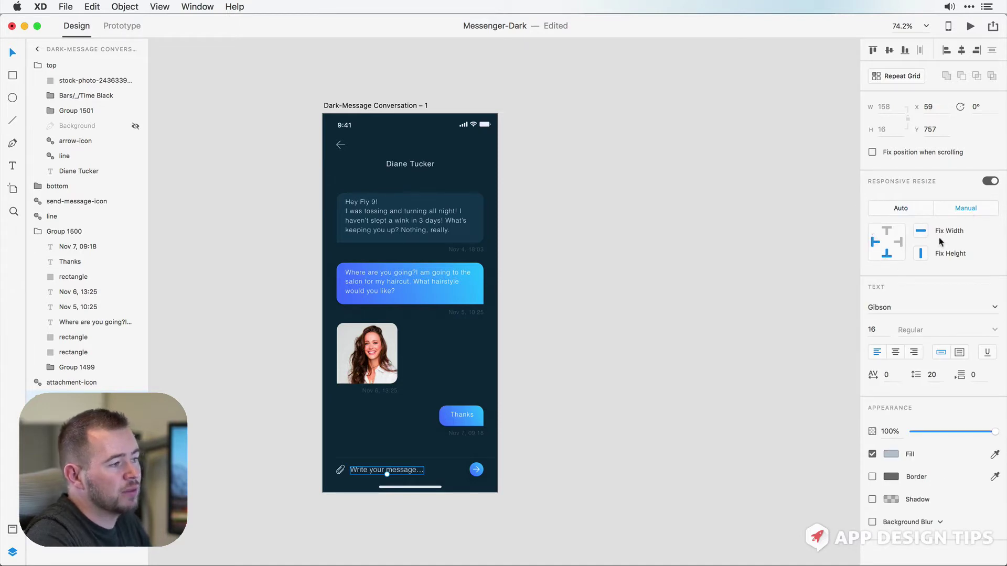
Step: Duplicate the Dark-Message Conversation – 1 artboard and set the copy's width to 712
{"action": "left_click", "coordinate": [368, 105]}
{"action": "mouse_move", "coordinate": [499, 310]}
{"action": "left_mouse_down"}
{"action": "mouse_move", "coordinate": [712, 315]}
{"action": "mouse_move", "coordinate": [438, 315]}
{"action": "mouse_move", "coordinate": [659, 324]}
{"action": "mouse_move", "coordinate": [456, 315]}
{"action": "mouse_move", "coordinate": [619, 322]}
{"action": "mouse_move", "coordinate": [499, 310]}
{"action": "left_mouse_up"}
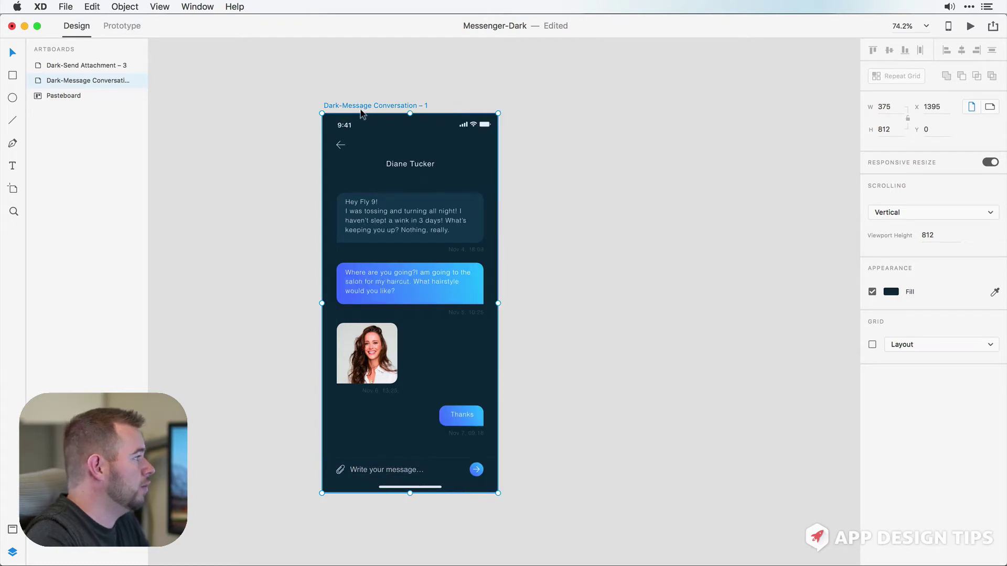
{"action": "key", "text": "super+d"}
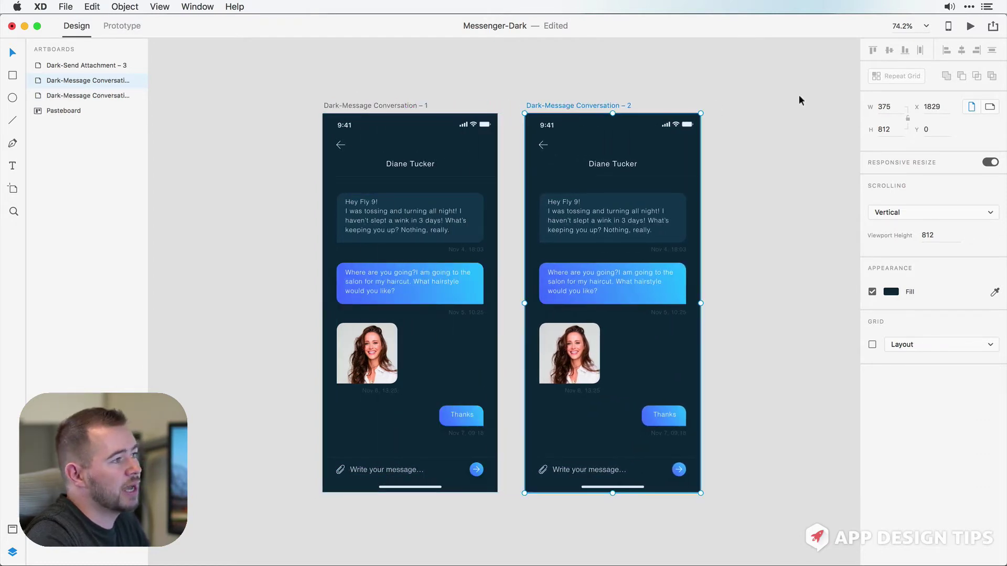
{"action": "left_click", "coordinate": [900, 107]}
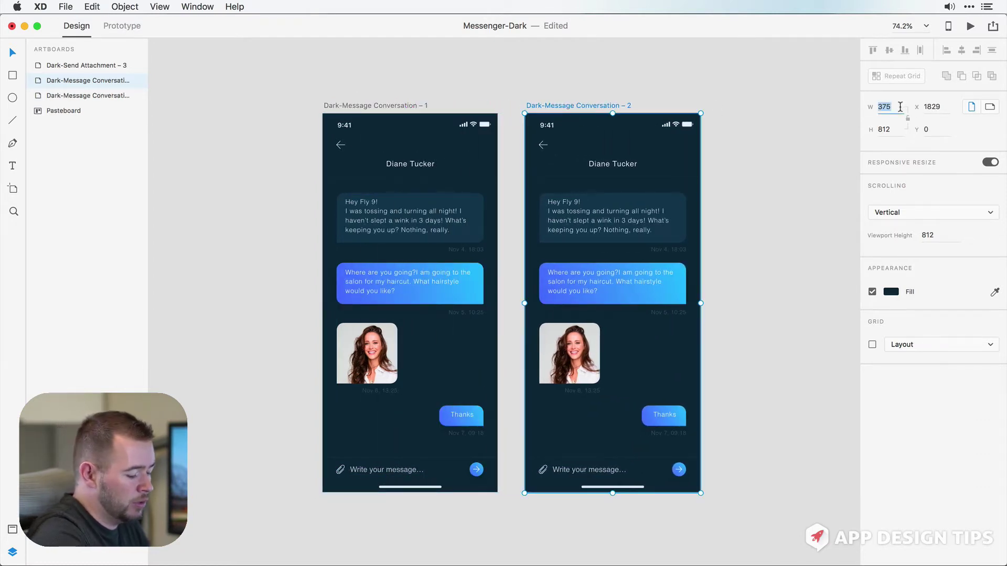
{"action": "type", "text": "712"}
{"action": "key", "text": "Return"}
Step: Try a height of 1024 on the duplicated artboard, check the message layout, and undo the height change
{"action": "left_click", "coordinate": [891, 128]}
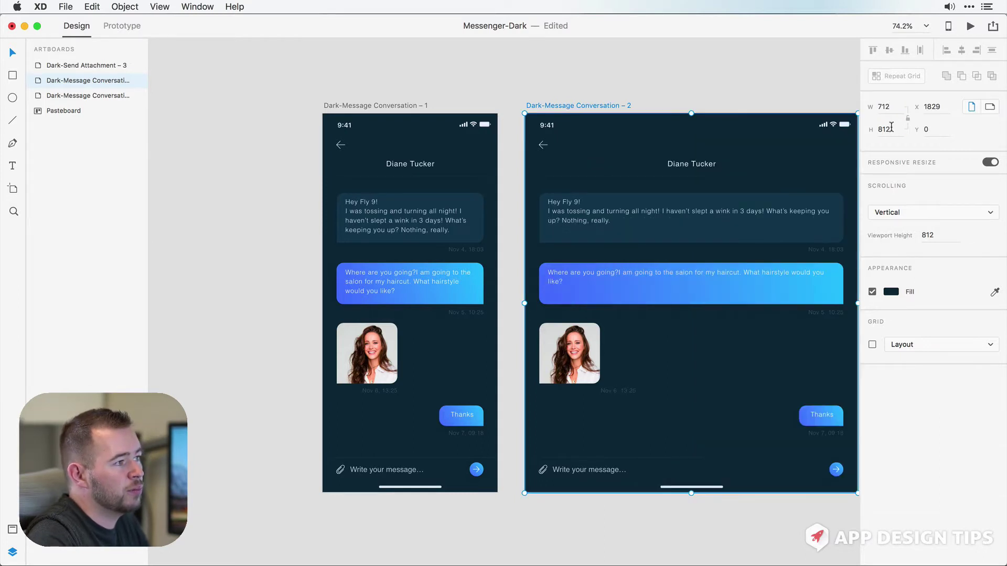
{"action": "type", "text": "1024"}
{"action": "key", "text": "Return"}
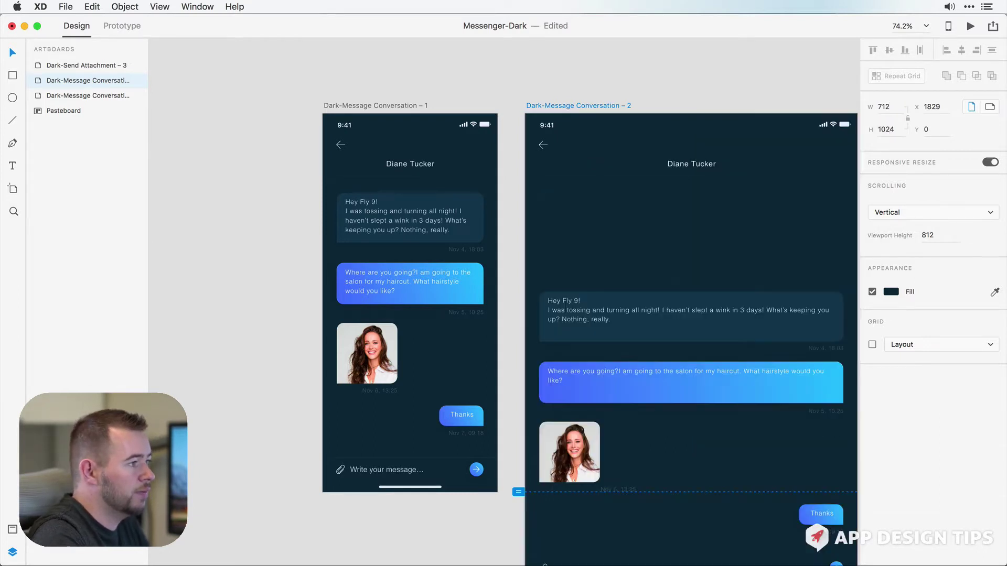
{"action": "left_click", "coordinate": [590, 88]}
{"action": "scroll", "coordinate": [586, 102], "scroll_direction": "down", "scroll_amount": 3}
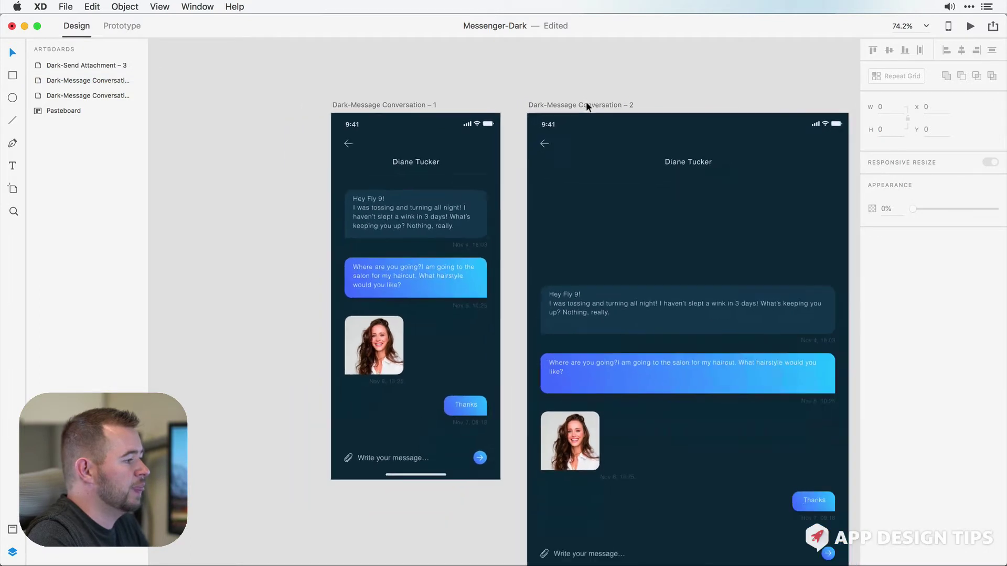
{"action": "scroll", "coordinate": [587, 102], "scroll_direction": "down", "scroll_amount": 2}
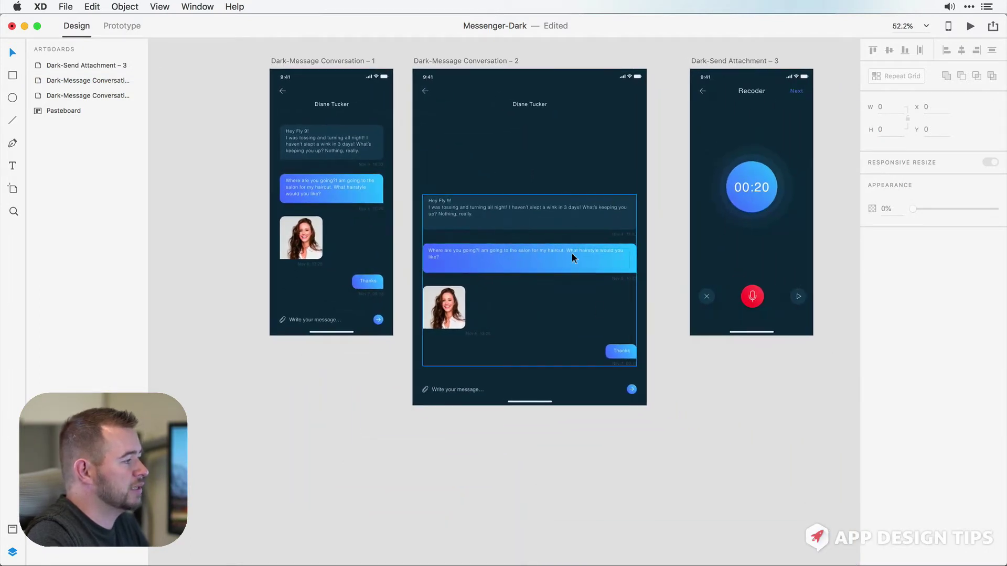
{"action": "key", "text": "super+z"}
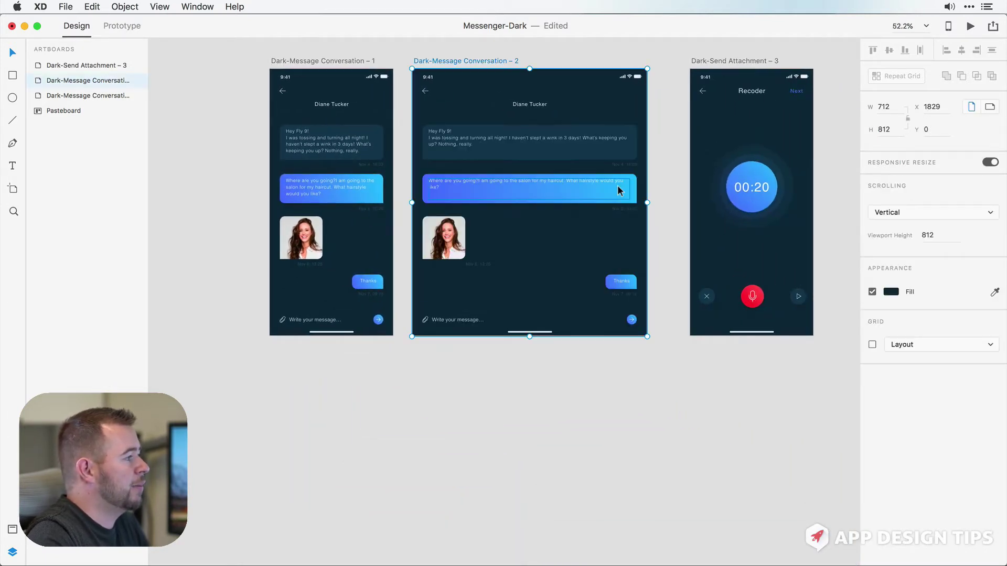
Step: Set the message bubble group on Dark-Message Conversation – 2 to manual responsive resize, fixed to the artboard's top edge with fixed height
{"action": "left_click", "coordinate": [668, 168]}
{"action": "left_click", "coordinate": [552, 152]}
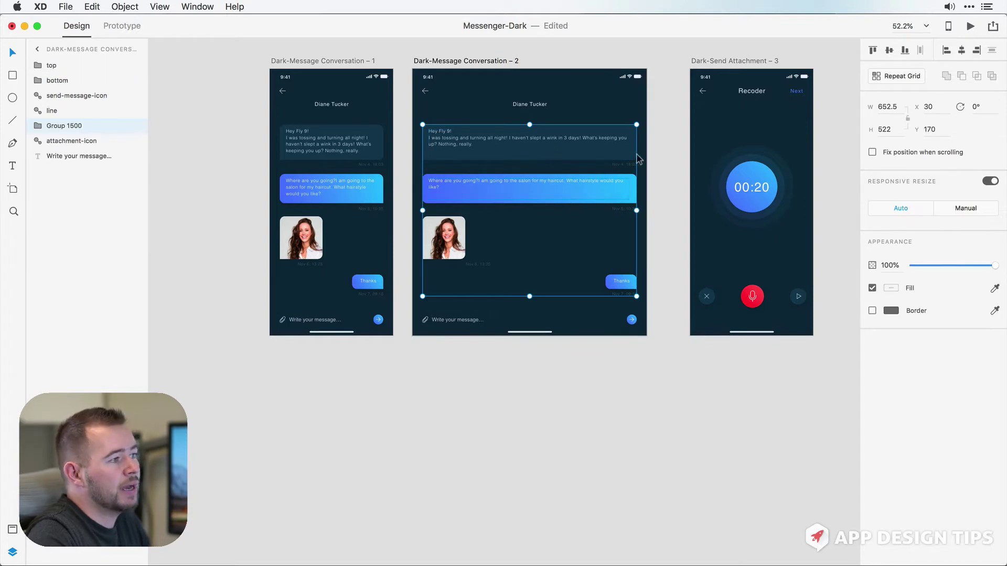
{"action": "left_click", "coordinate": [971, 209]}
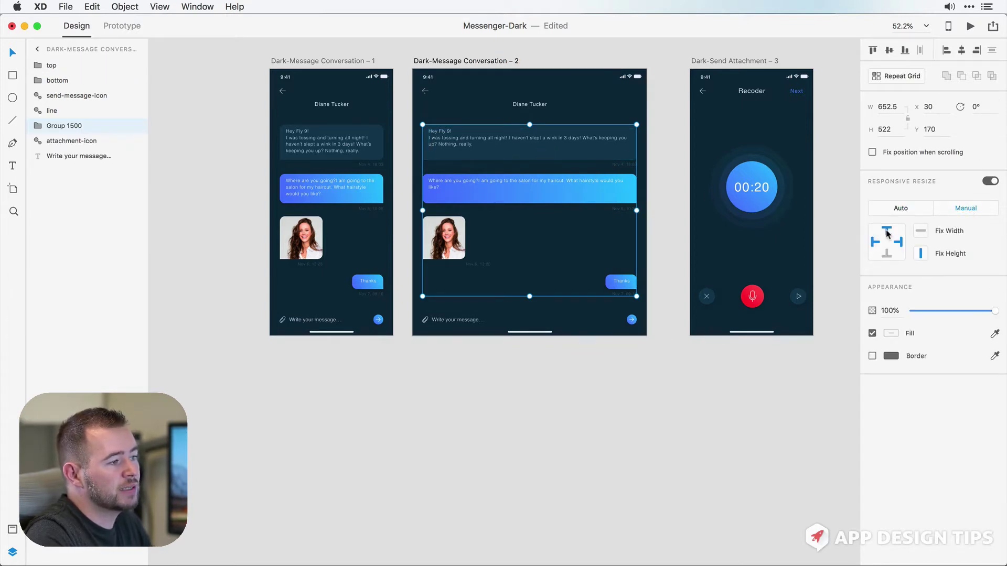
Step: Lengthen the Dark-Message Conversation – 2 artboard downward by about a third of its height and check the resized message layout
{"action": "left_click", "coordinate": [457, 48]}
{"action": "left_click", "coordinate": [495, 92]}
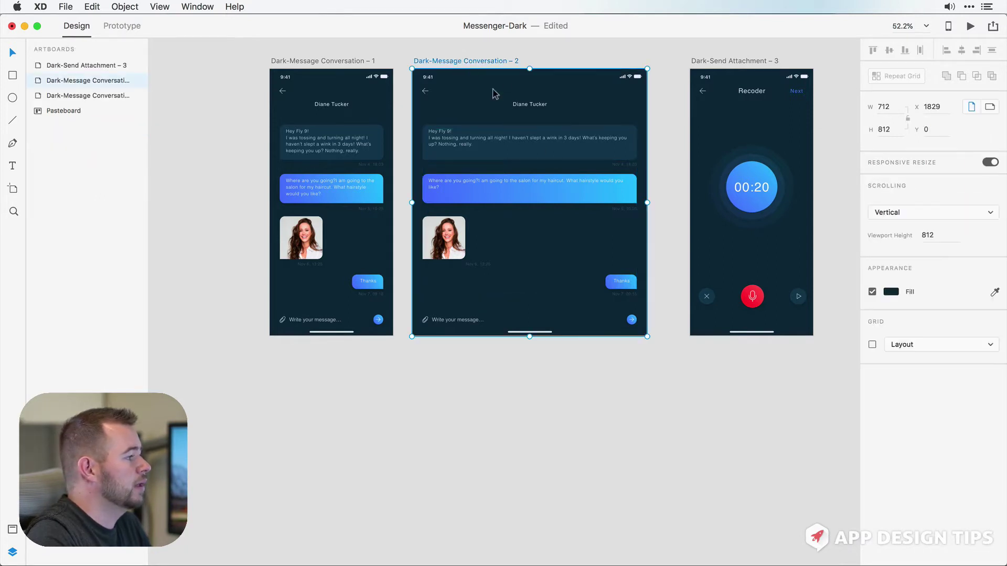
{"action": "left_click_drag", "start_coordinate": [530, 336], "coordinate": [529, 446]}
{"action": "left_click", "coordinate": [602, 517]}
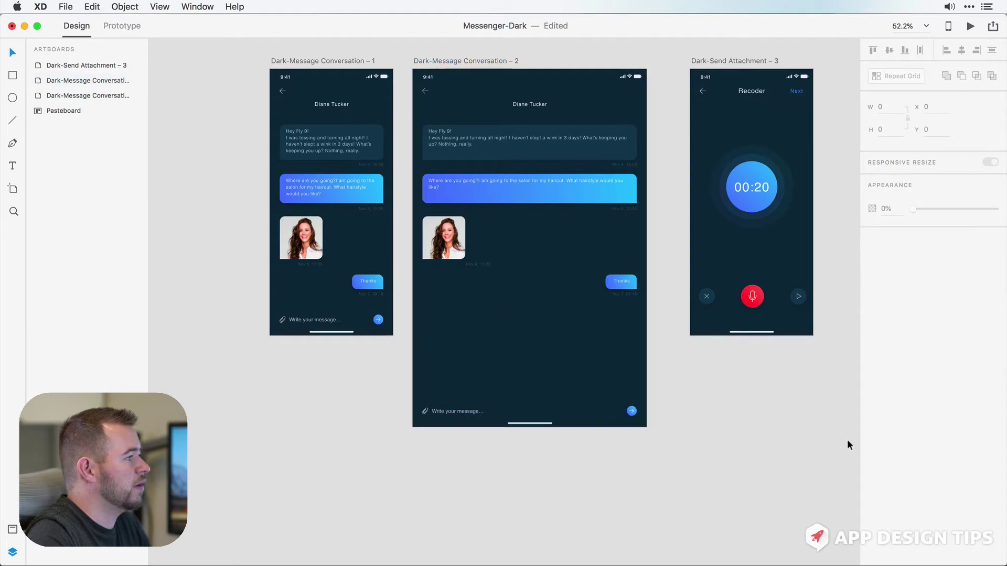
{"action": "scroll", "coordinate": [675, 353], "scroll_direction": "up", "scroll_amount": 3}
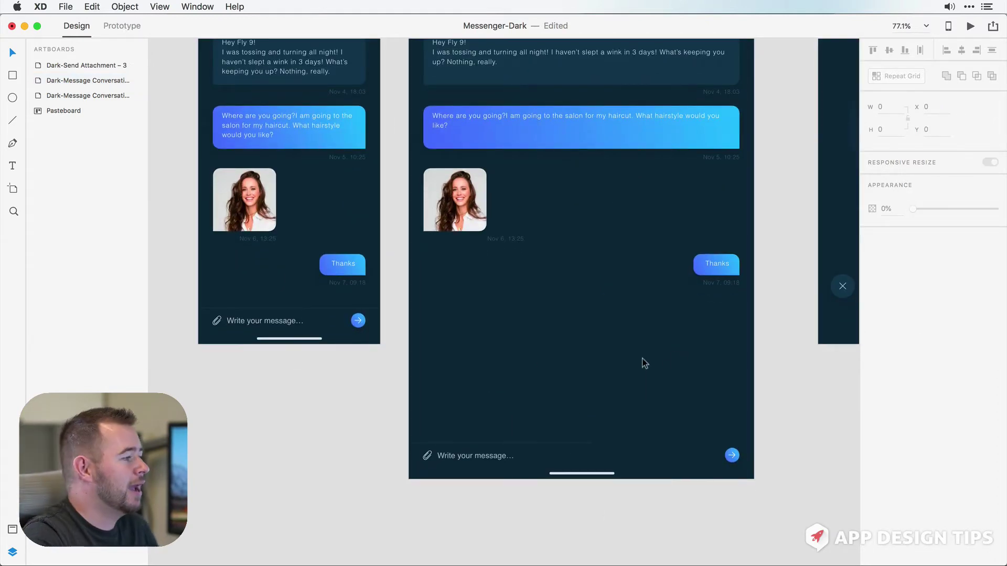
{"action": "scroll", "coordinate": [601, 333], "scroll_direction": "down", "scroll_amount": 5}
{"action": "scroll", "coordinate": [603, 186], "scroll_direction": "up", "scroll_amount": 5}
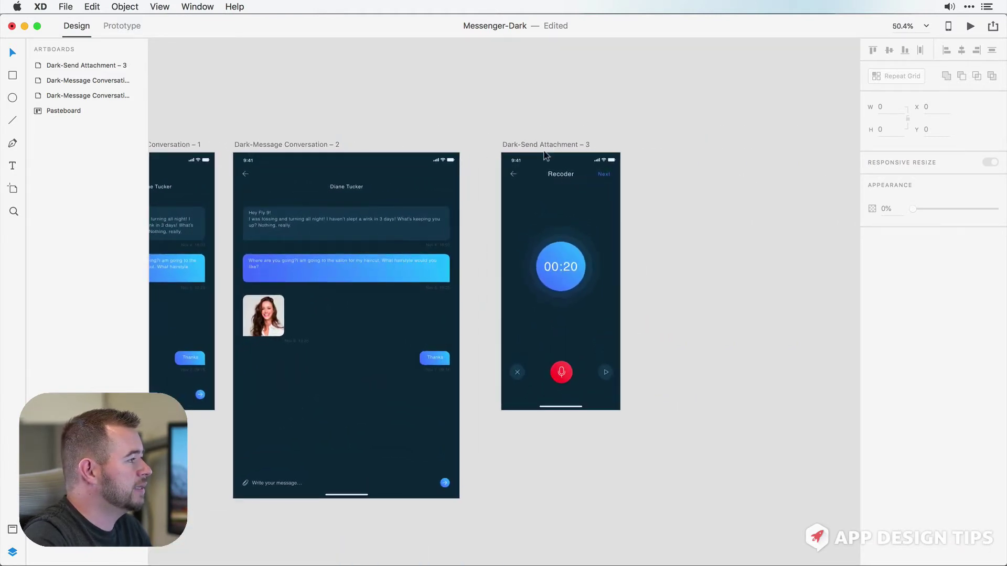
Step: Turn on responsive resize for the Dark-Send Attachment – 3 artboard, try widening it to 831, and undo the resize
{"action": "left_click", "coordinate": [541, 149]}
{"action": "left_click_drag", "start_coordinate": [623, 283], "coordinate": [722, 291]}
{"action": "key", "text": "super+z"}
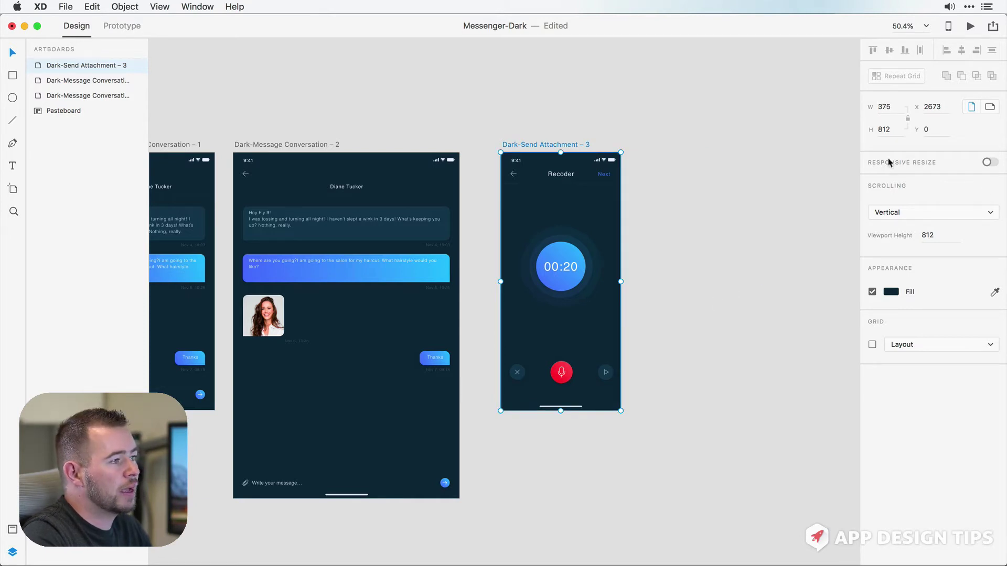
{"action": "left_click", "coordinate": [641, 99]}
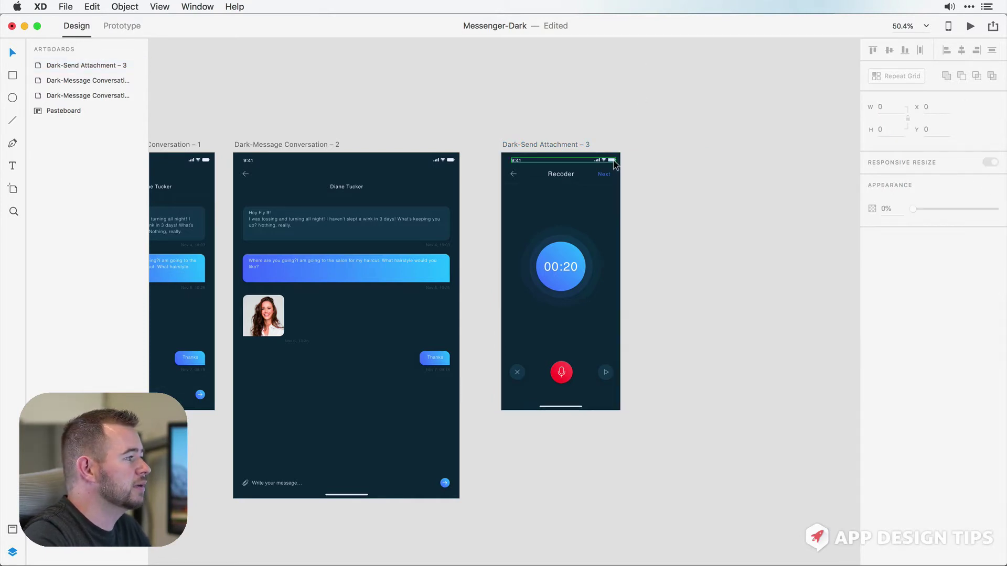
{"action": "left_click", "coordinate": [539, 149]}
{"action": "left_click_drag", "start_coordinate": [621, 281], "coordinate": [766, 286]}
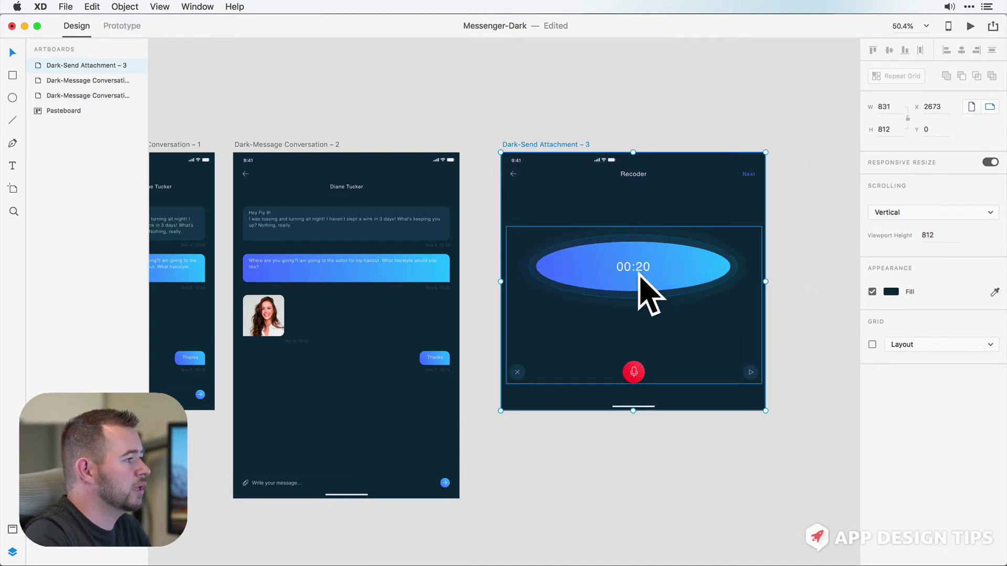
{"action": "key", "text": "super+z"}
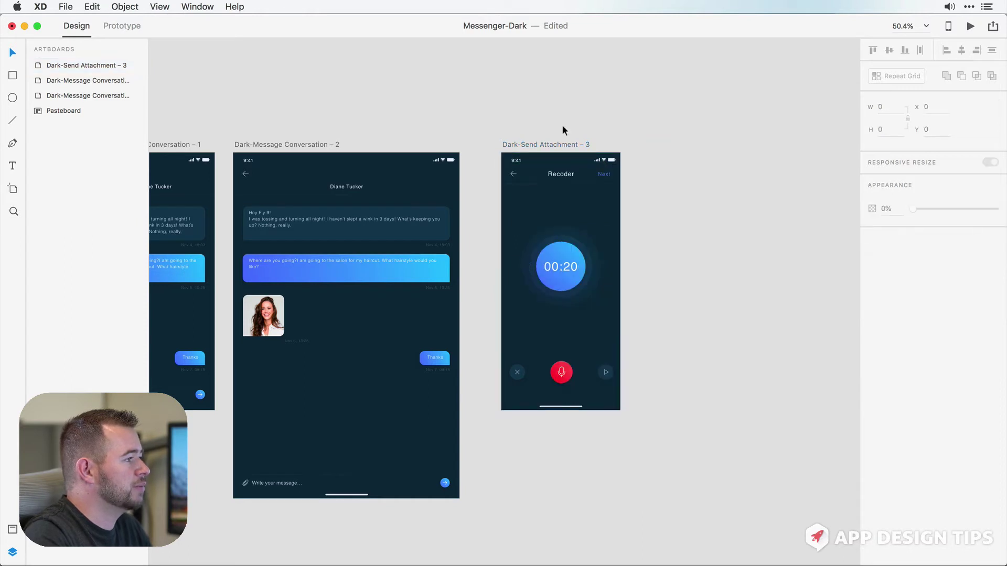
Step: Ungroup the status-bar-dark symbol on the Dark-Send Attachment – 3 artboard
{"action": "left_click", "coordinate": [611, 163]}
{"action": "right_click", "coordinate": [611, 164]}
{"action": "key", "text": "Down"}
{"action": "key", "text": "Down"}
{"action": "key", "text": "Down"}
{"action": "key", "text": "Down"}
{"action": "key", "text": "Down"}
{"action": "key", "text": "Down"}
{"action": "key", "text": "Down"}
{"action": "key", "text": "Down"}
{"action": "key", "text": "Down"}
{"action": "key", "text": "Down"}
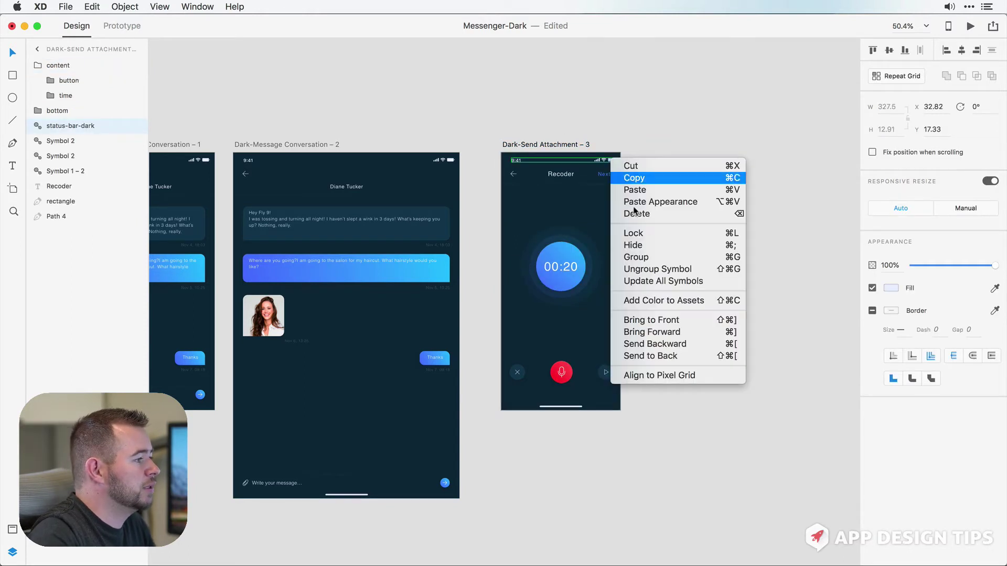
{"action": "key", "text": "Up"}
{"action": "key", "text": "Return"}
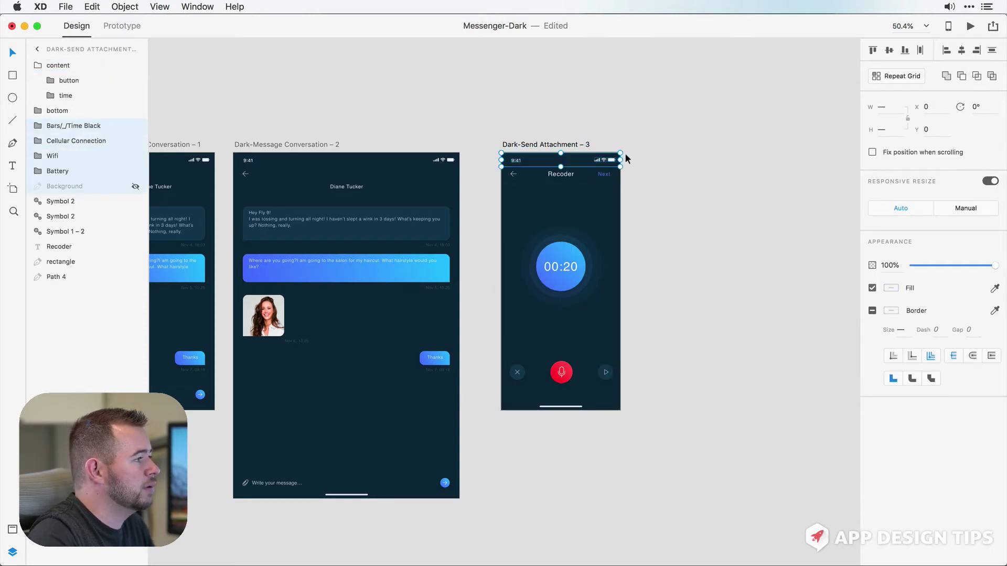
Step: Group the Cellular Connection, Wifi and Battery icons of the status bar, leaving out the time and the background
{"action": "left_click", "coordinate": [593, 169], "text": "shift"}
{"action": "left_click", "coordinate": [593, 169], "text": "shift"}
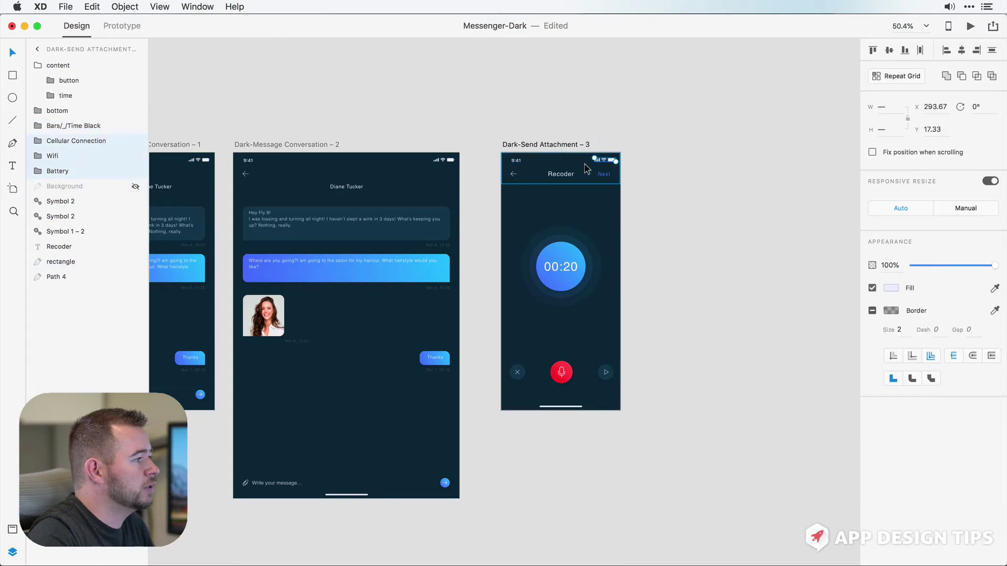
{"action": "key", "text": "super+g"}
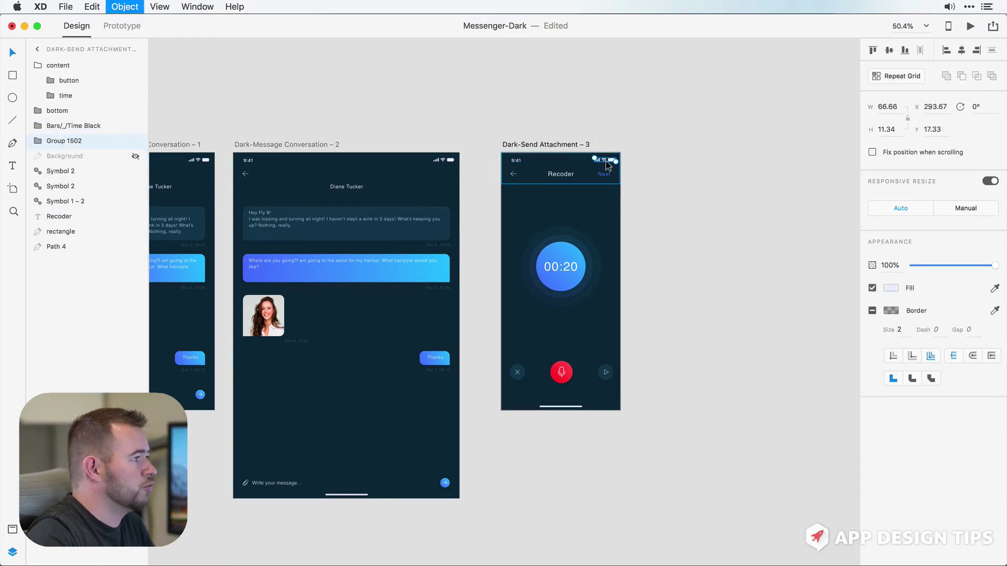
Step: Try widening Dark-Send Attachment – 3 to 430, undo it, and set the time group to manual responsive resize with fixed width and height
{"action": "left_click", "coordinate": [544, 147]}
{"action": "mouse_move", "coordinate": [621, 282]}
{"action": "left_mouse_down"}
{"action": "mouse_move", "coordinate": [775, 290]}
{"action": "mouse_move", "coordinate": [636, 294]}
{"action": "left_mouse_up"}
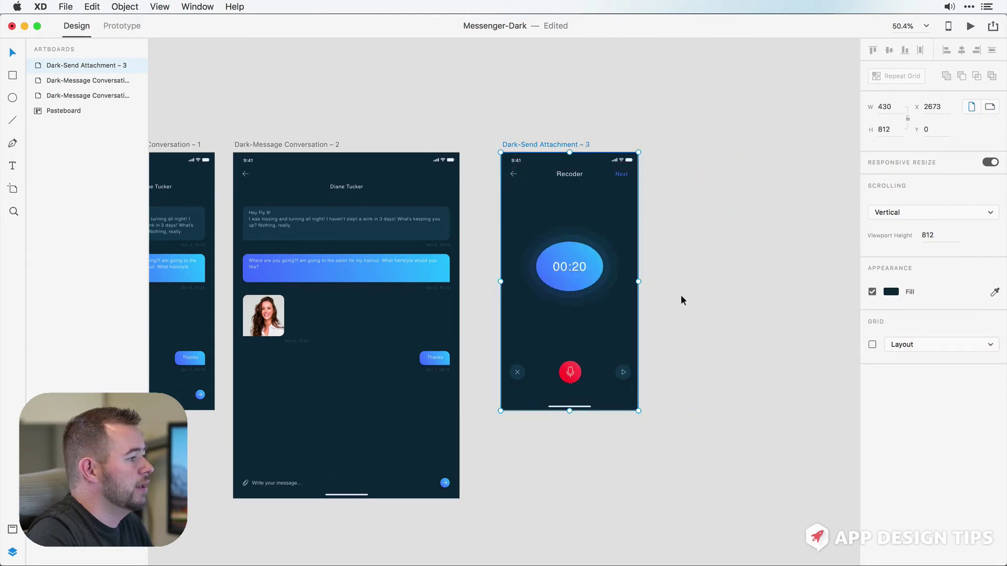
{"action": "double_click", "coordinate": [559, 262]}
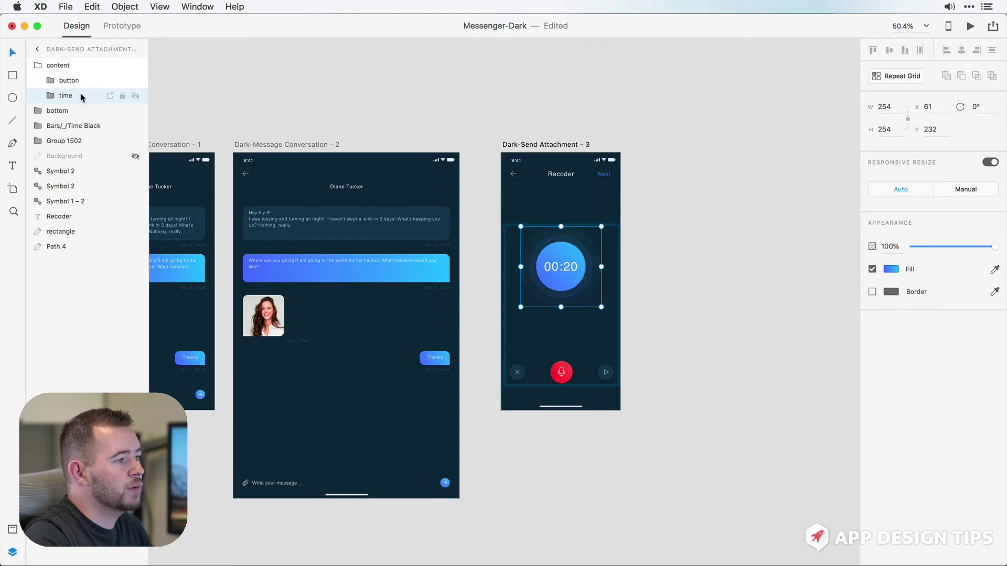
{"action": "left_click", "coordinate": [970, 190]}
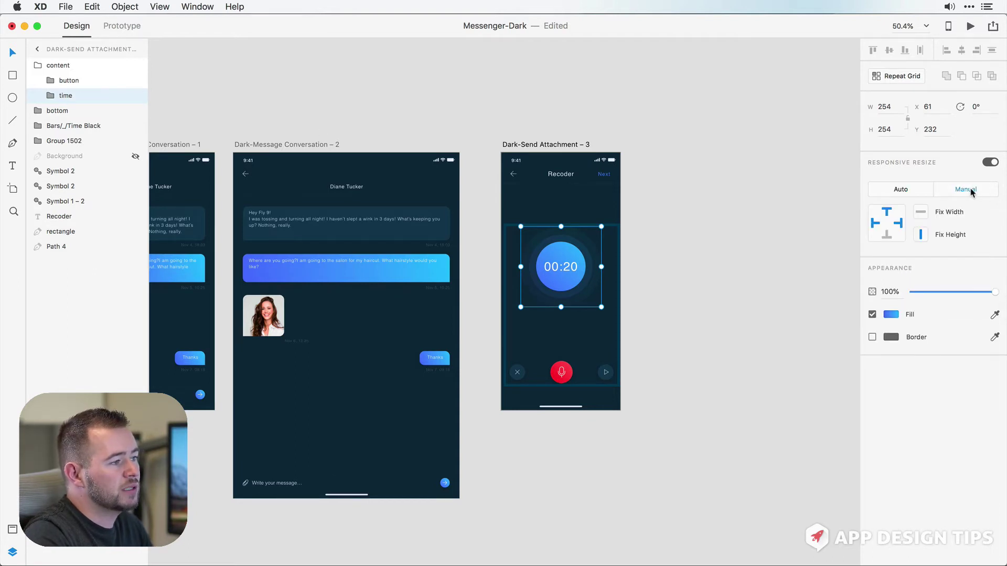
{"action": "left_click", "coordinate": [920, 214]}
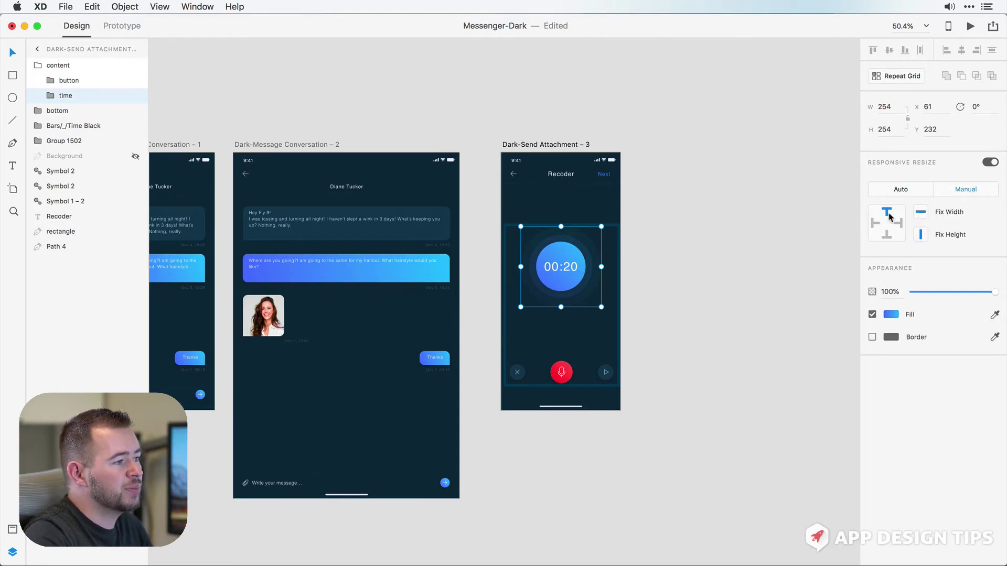
Step: Try widening Dark-Send Attachment – 3 to 758, and undo both the resize and the time group's manual constraints
{"action": "left_click", "coordinate": [551, 146]}
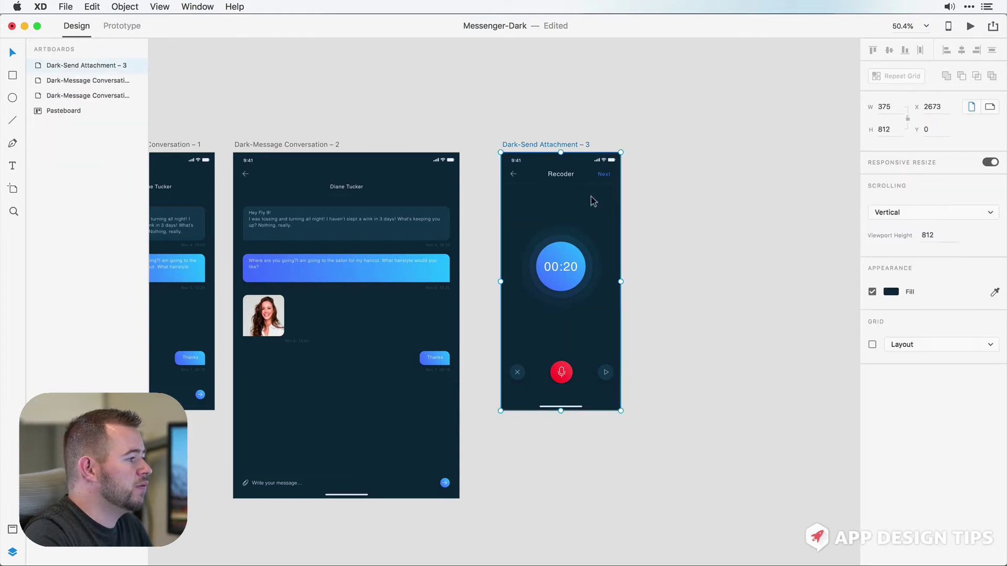
{"action": "left_click_drag", "start_coordinate": [619, 280], "coordinate": [742, 288]}
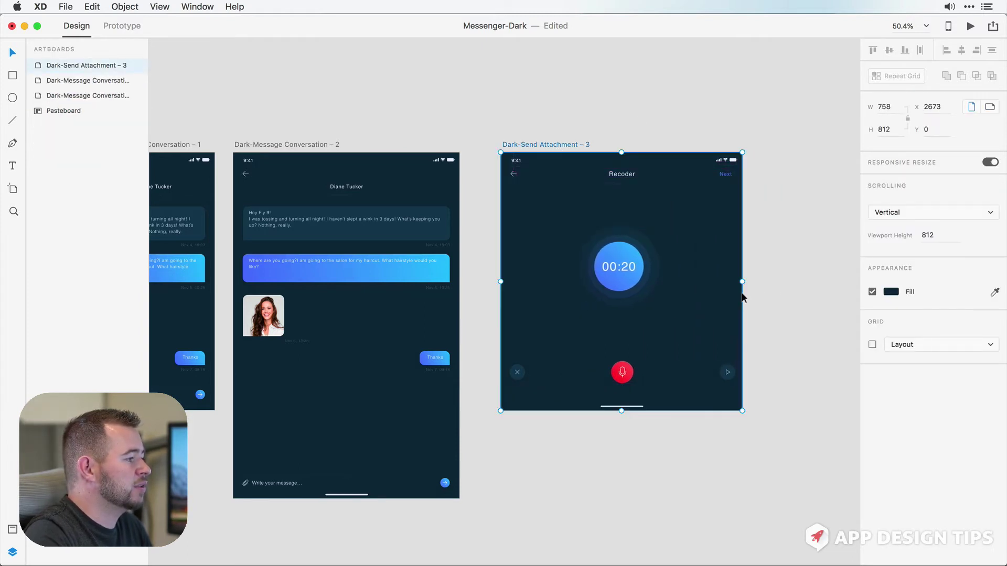
{"action": "key", "text": "super+z"}
{"action": "left_click", "coordinate": [578, 279]}
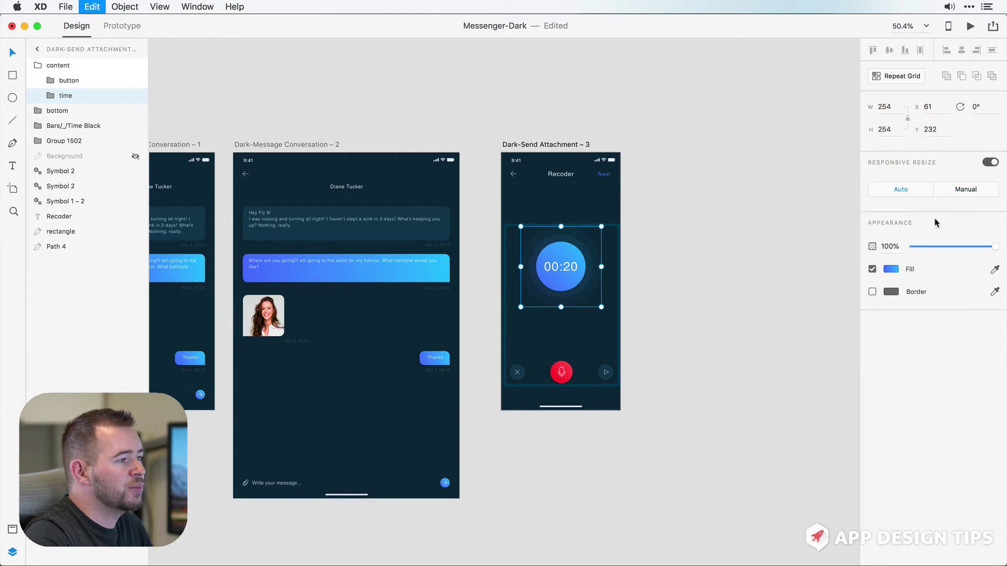
{"action": "left_click", "coordinate": [757, 247]}
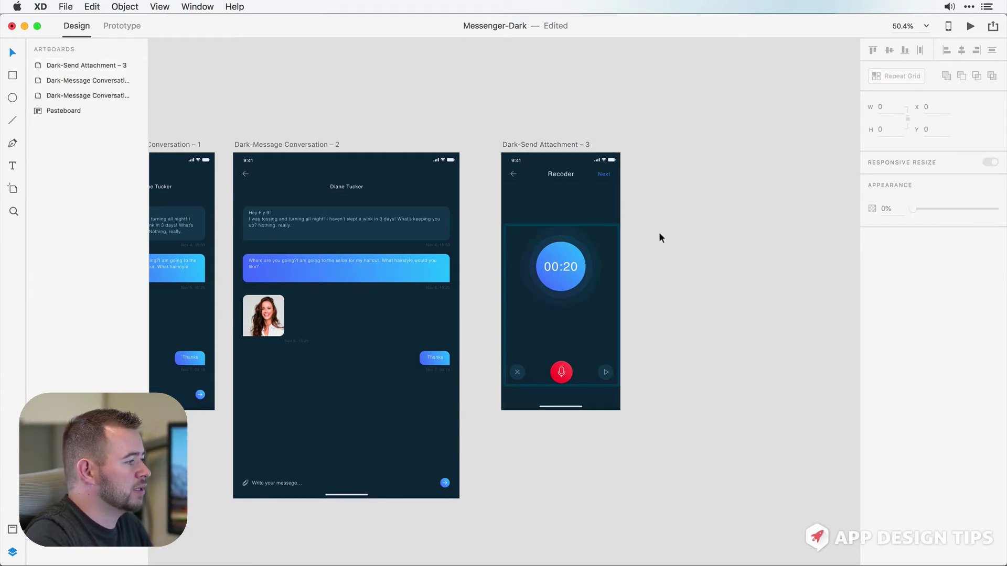
Step: Move the time group out of the content group to the top level of Dark-Send Attachment – 3
{"action": "left_click", "coordinate": [570, 272]}
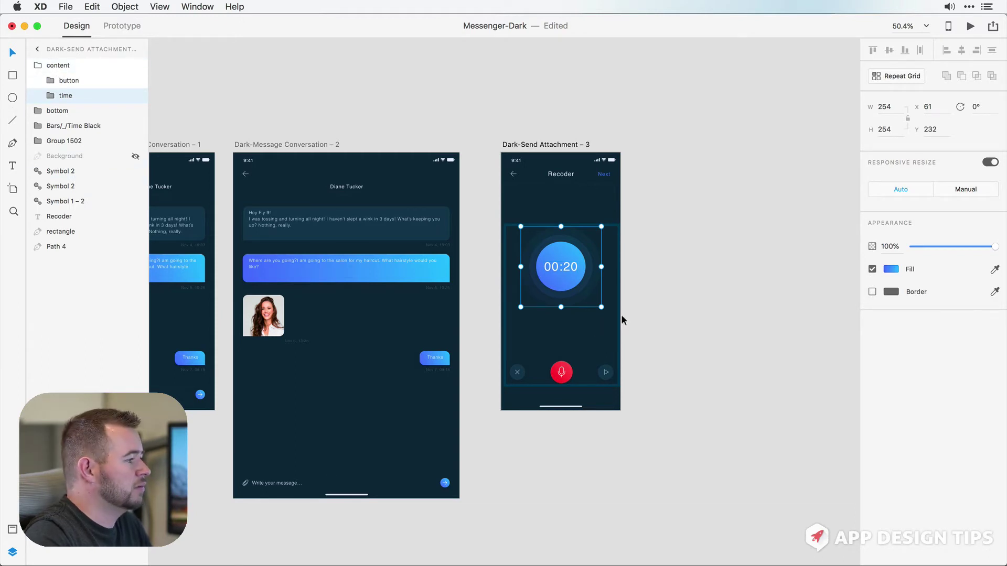
{"action": "key", "text": "Delete"}
{"action": "key", "text": "super+z"}
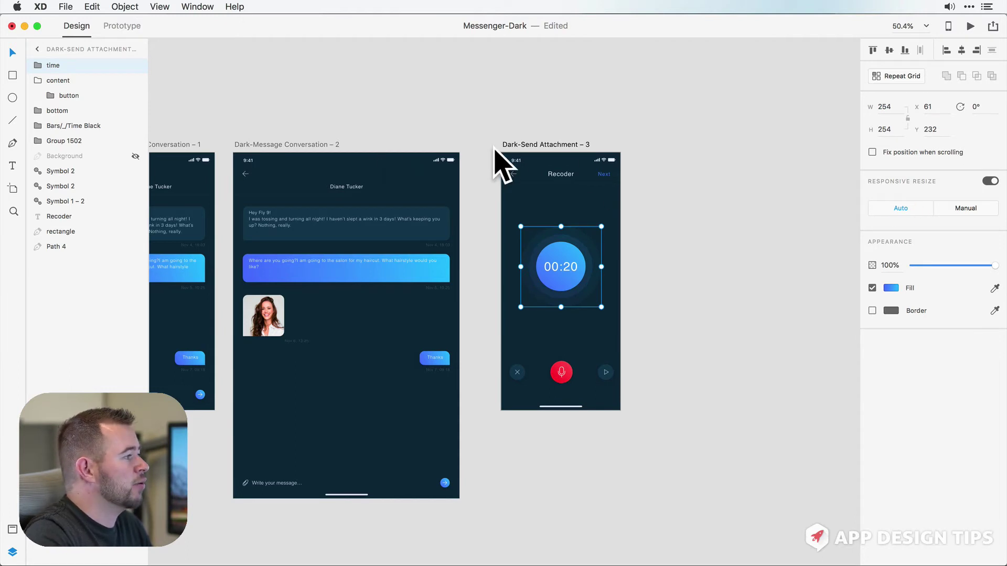
Step: Try widening Dark-Send Attachment – 3 to 1051 with the regrouped timer, and undo the resize
{"action": "left_click", "coordinate": [530, 146]}
{"action": "left_click_drag", "start_coordinate": [621, 282], "coordinate": [836, 287]}
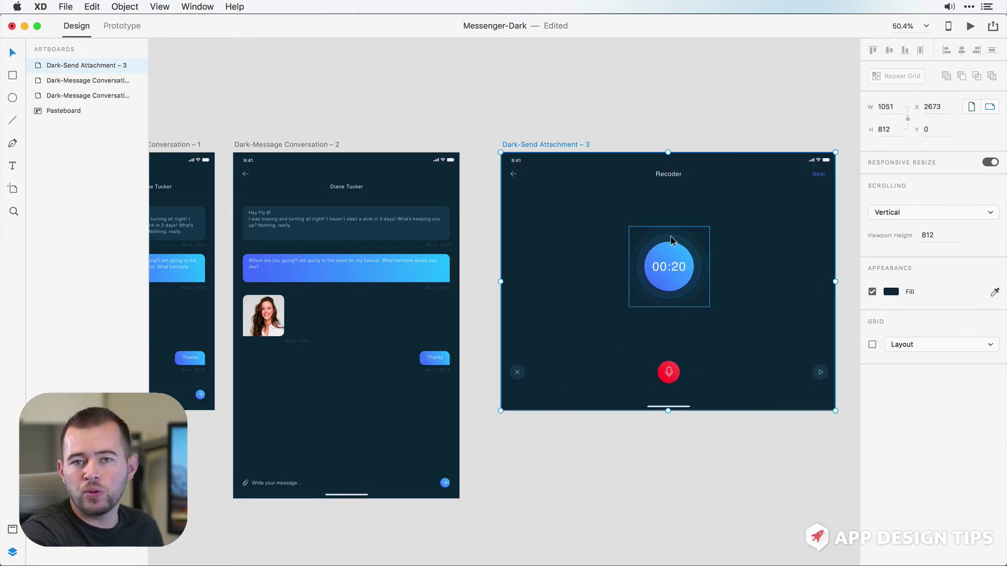
{"action": "key", "text": "super+z"}
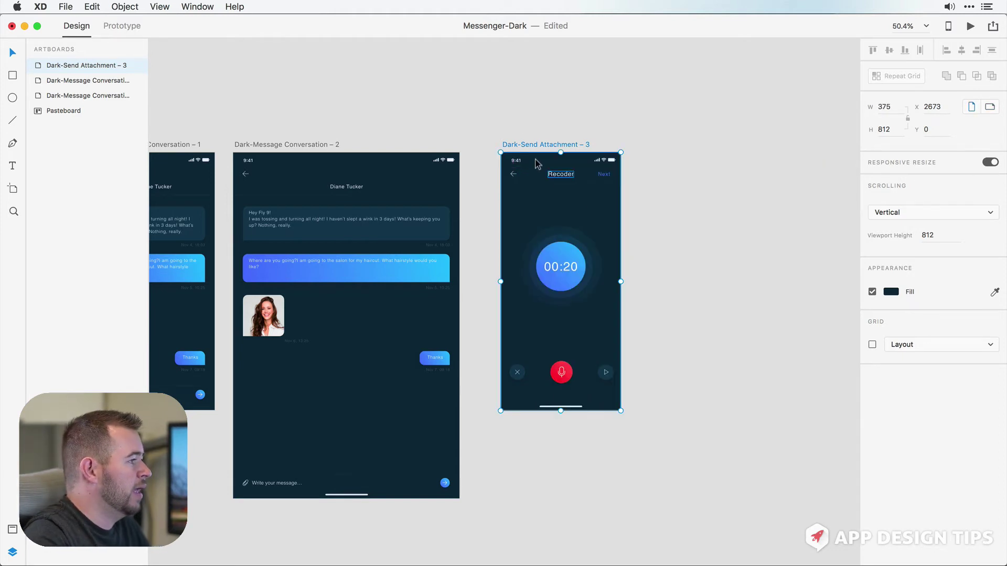
Step: Widen the Dark-Send Attachment – 3 artboard to 493, keep its height, and deselect it
{"action": "left_click", "coordinate": [522, 134]}
{"action": "left_click", "coordinate": [530, 151]}
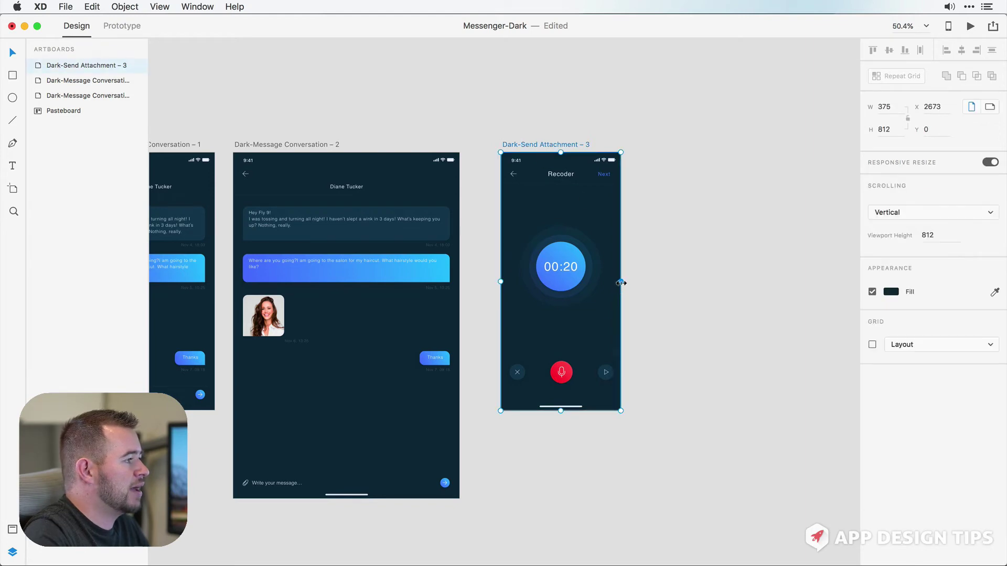
{"action": "left_click_drag", "start_coordinate": [621, 282], "coordinate": [658, 296]}
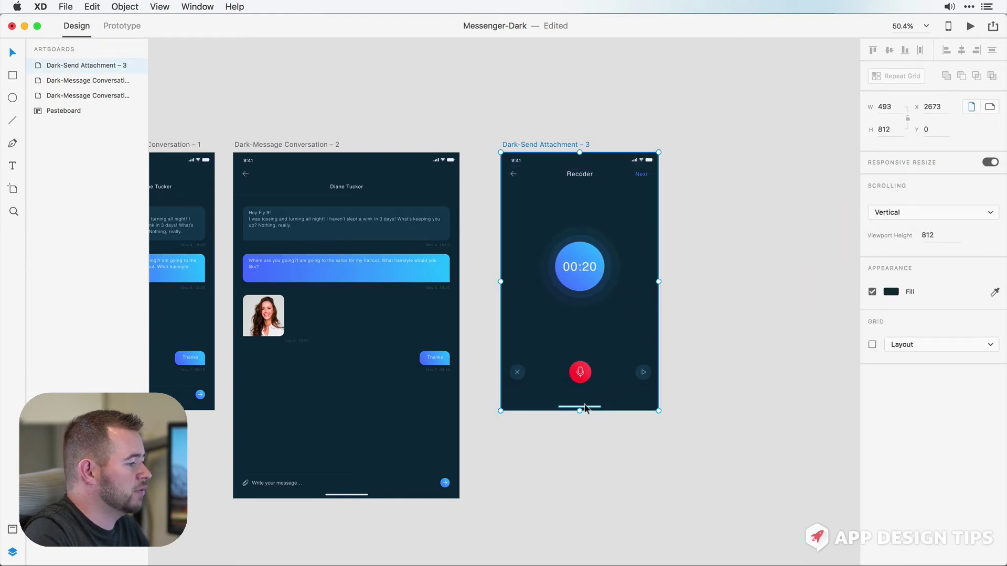
{"action": "mouse_move", "coordinate": [586, 408]}
{"action": "left_mouse_down"}
{"action": "mouse_move", "coordinate": [577, 467]}
{"action": "mouse_move", "coordinate": [580, 411]}
{"action": "left_mouse_up"}
{"action": "left_click", "coordinate": [568, 109]}
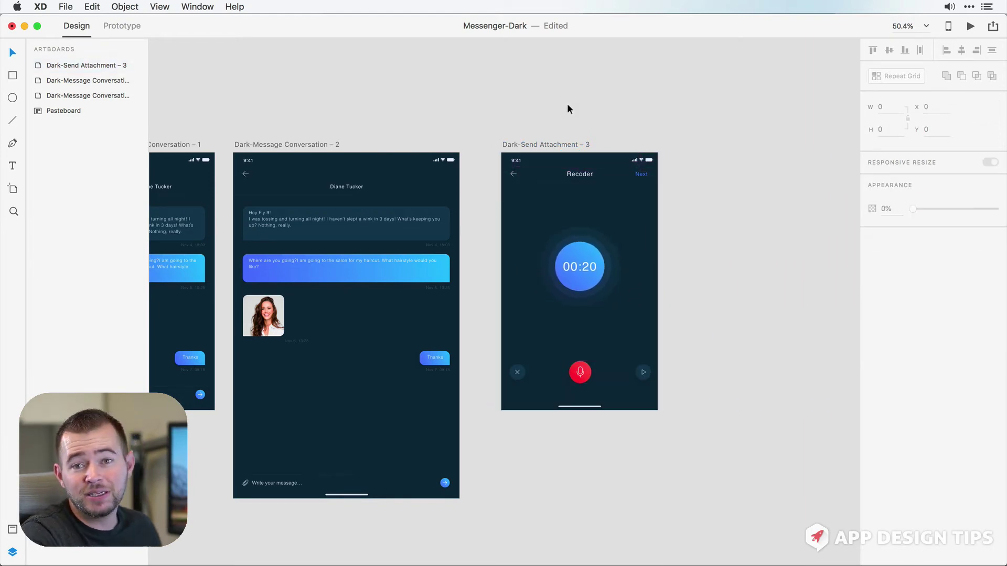